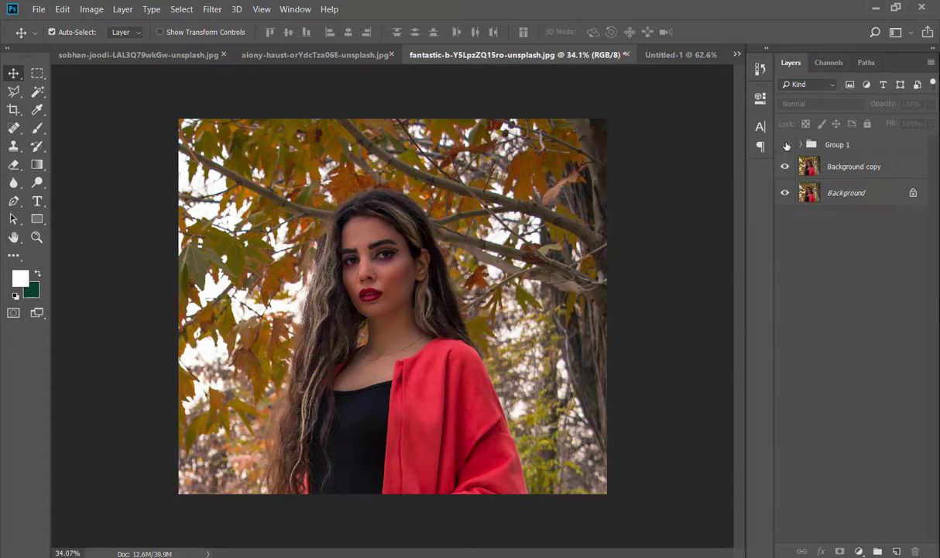
# Toggle Group 1 to compare before and after retouching, then duplicate Background into Layer 1
pyautogui.click(785, 145)
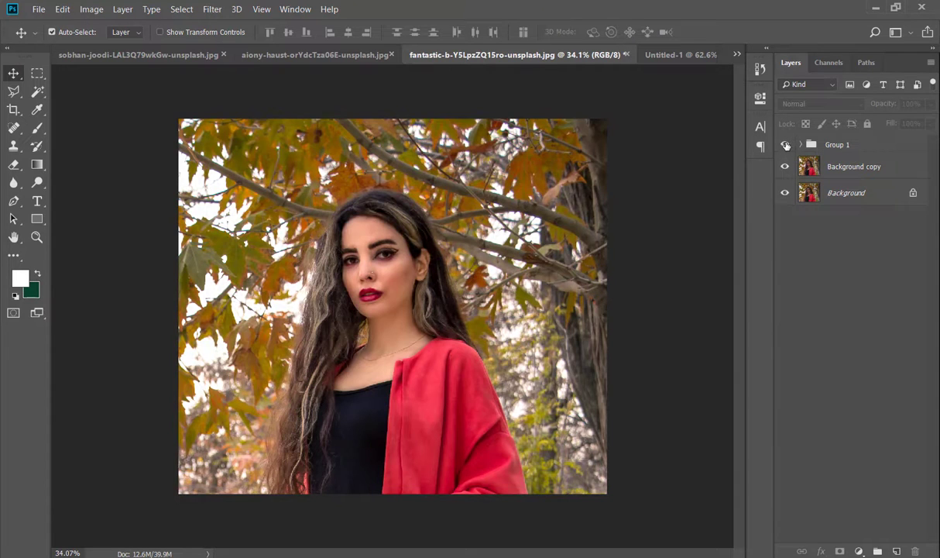
pyautogui.click(786, 146)
pyautogui.click(786, 145)
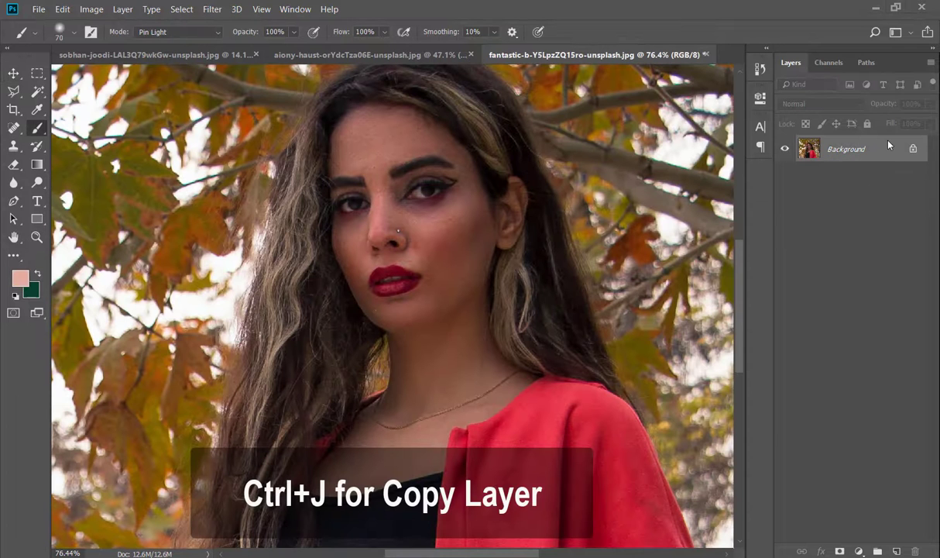
pyautogui.hotkey('ctrl', 'j')
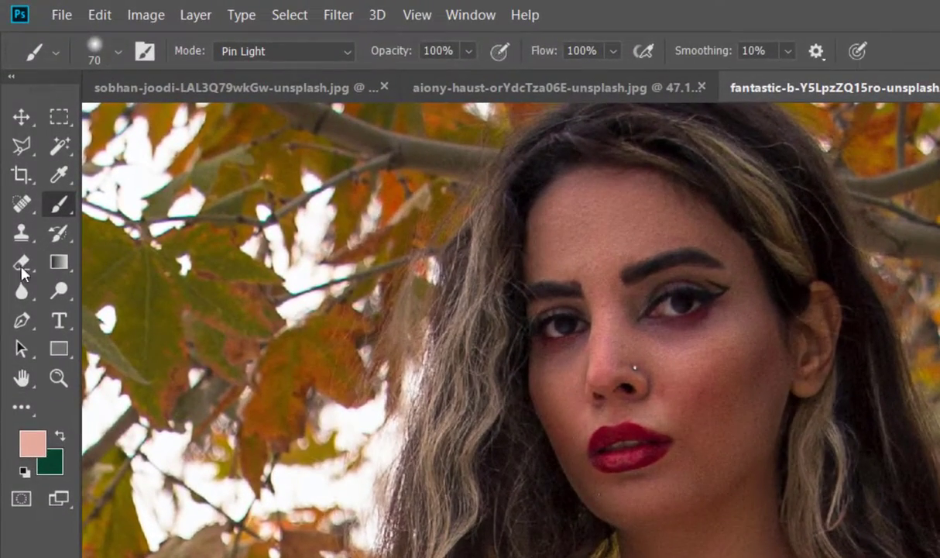
# Heal the spots beside the nostril and across the cheek with the Spot Healing Brush
pyautogui.click(22, 203)
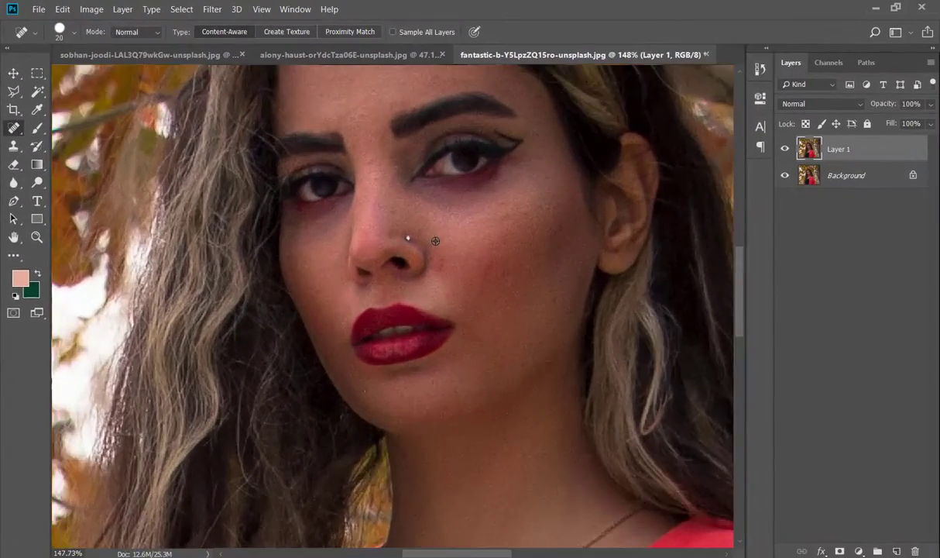
pyautogui.scroll(3, 435, 241)
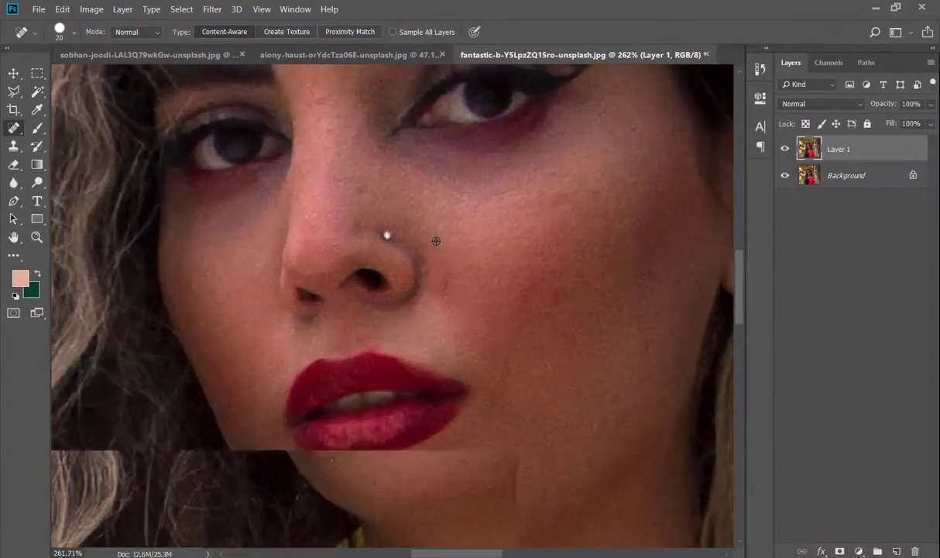
pyautogui.click(420, 272)
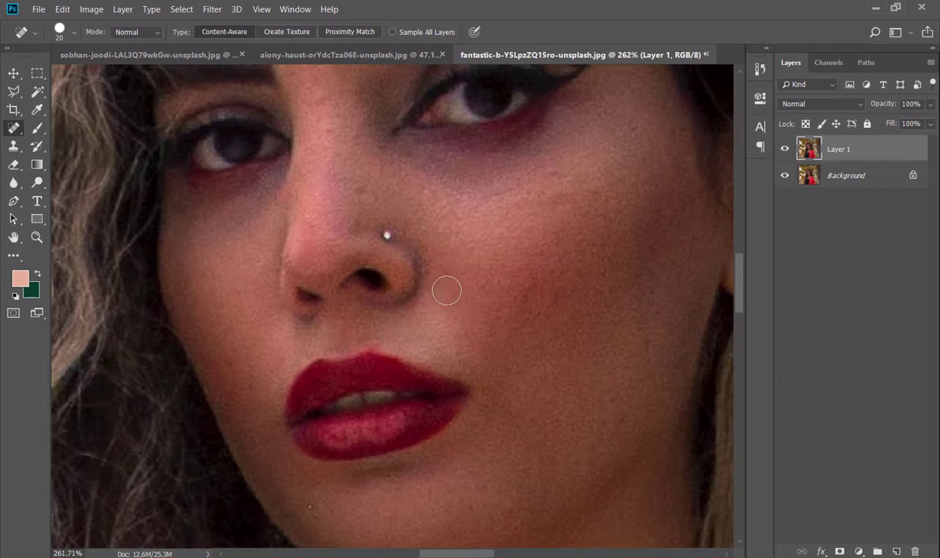
pyautogui.click(502, 279)
pyautogui.click(499, 281)
pyautogui.click(532, 282)
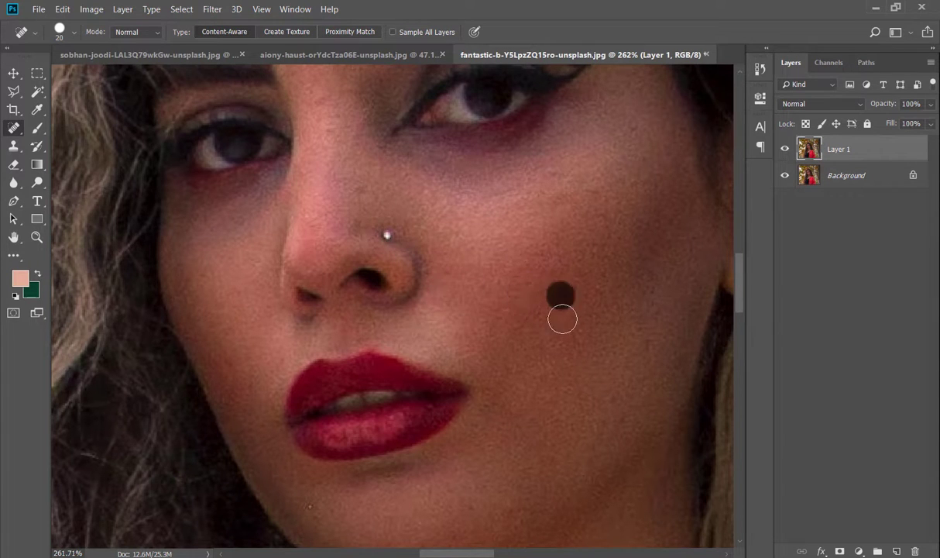
pyautogui.scroll(-1, 601, 389)
pyautogui.click(617, 374)
pyautogui.click(640, 308)
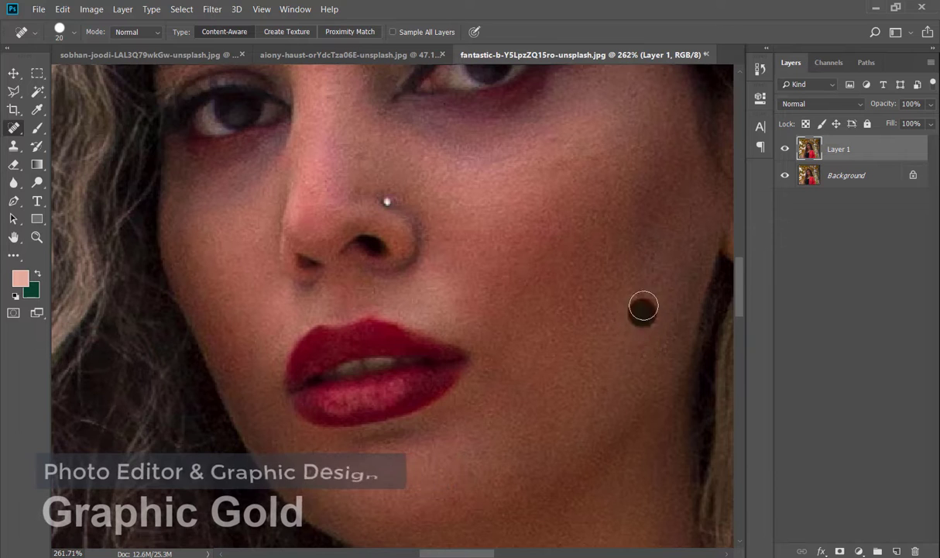
pyautogui.click(644, 252)
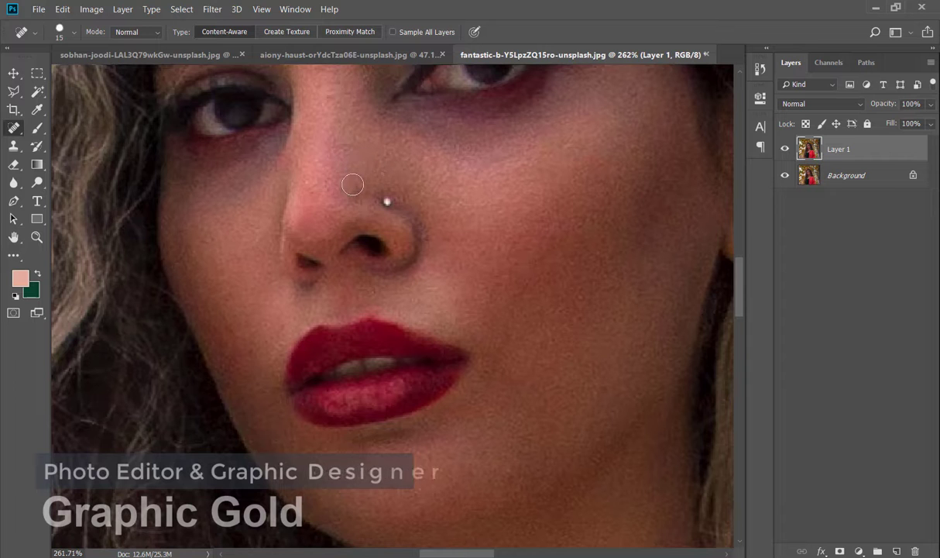
# Heal the spots and blemish patch along the nose bridge
pyautogui.scroll(-2, 431, 184)
pyautogui.scroll(-1, 430, 181)
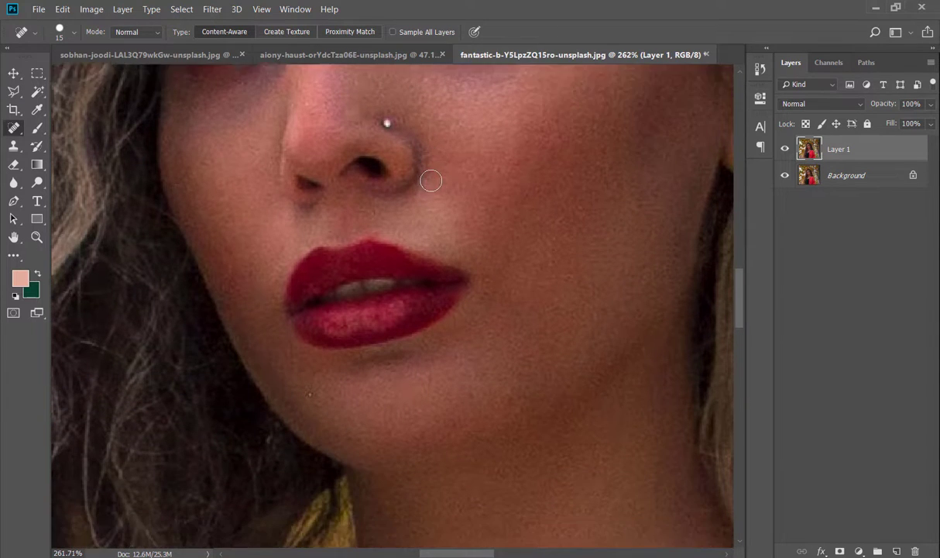
pyautogui.scroll(-1, 431, 180)
pyautogui.scroll(-2, 465, 233)
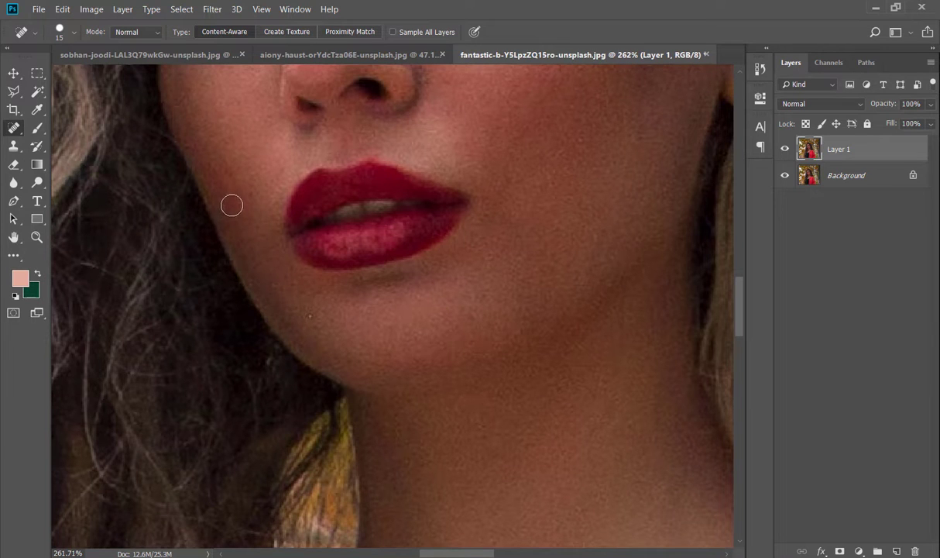
pyautogui.scroll(-1, 507, 380)
pyautogui.scroll(-1, 541, 392)
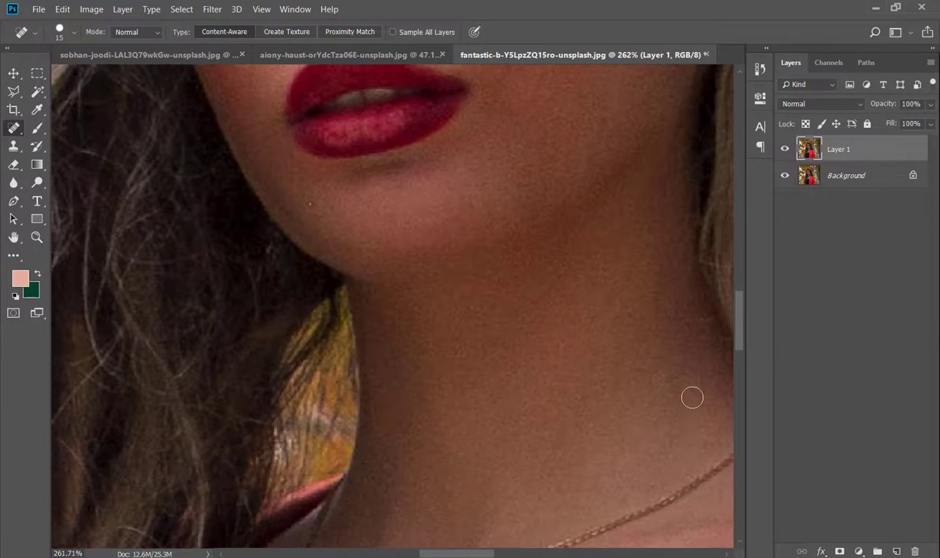
pyautogui.scroll(-1, 483, 443)
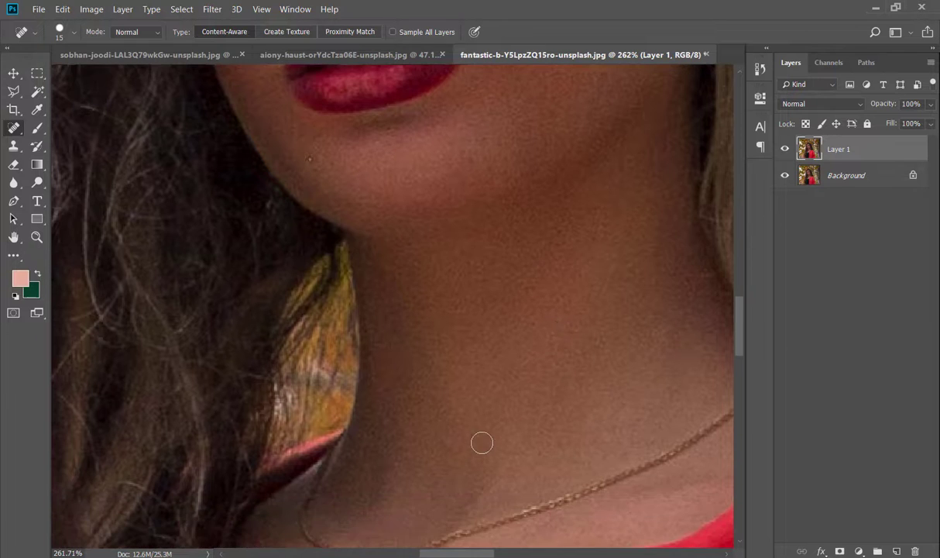
pyautogui.scroll(-1, 487, 425)
pyautogui.scroll(2, 488, 394)
pyautogui.scroll(1, 490, 393)
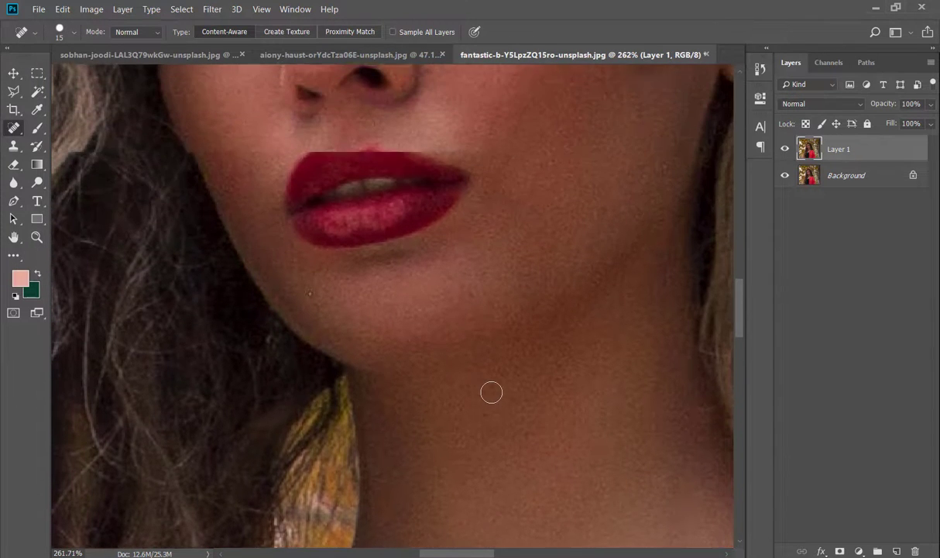
pyautogui.scroll(1, 491, 392)
pyautogui.scroll(1, 483, 373)
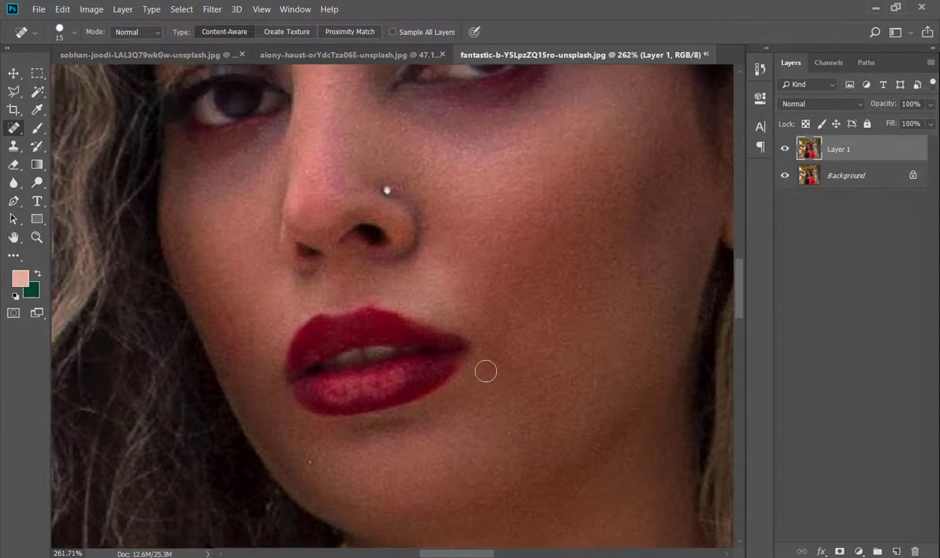
pyautogui.scroll(1, 278, 284)
pyautogui.scroll(1, 277, 283)
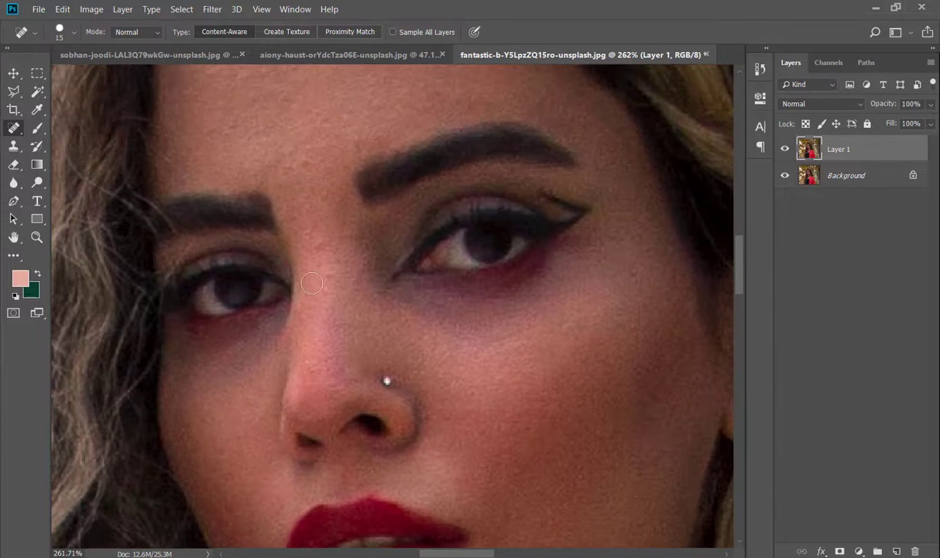
pyautogui.click(315, 262)
pyautogui.moveTo(320, 247); pyautogui.dragTo(320, 239)
pyautogui.scroll(1, 321, 224)
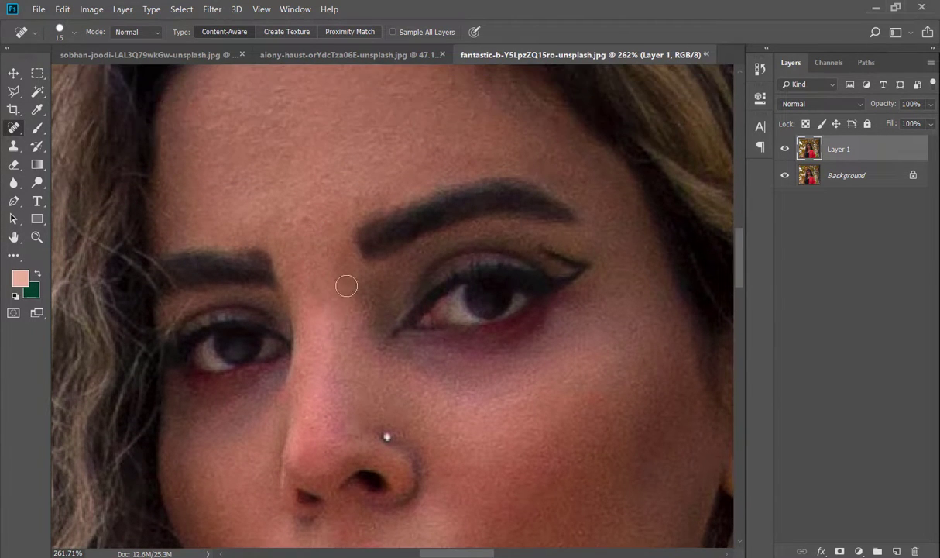
pyautogui.click(304, 292)
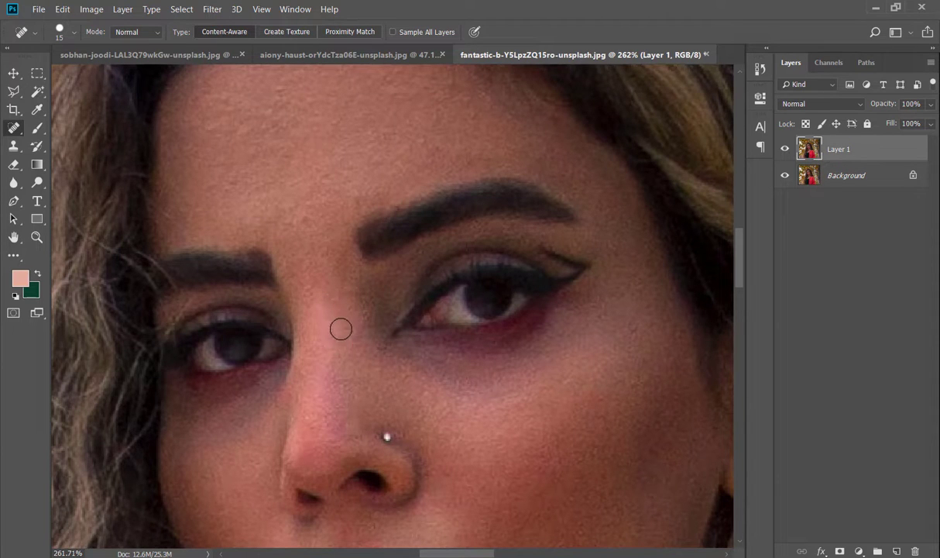
# Heal the small spots between the eyebrows and on the forehead
pyautogui.scroll(1, 304, 227)
pyautogui.click(288, 222)
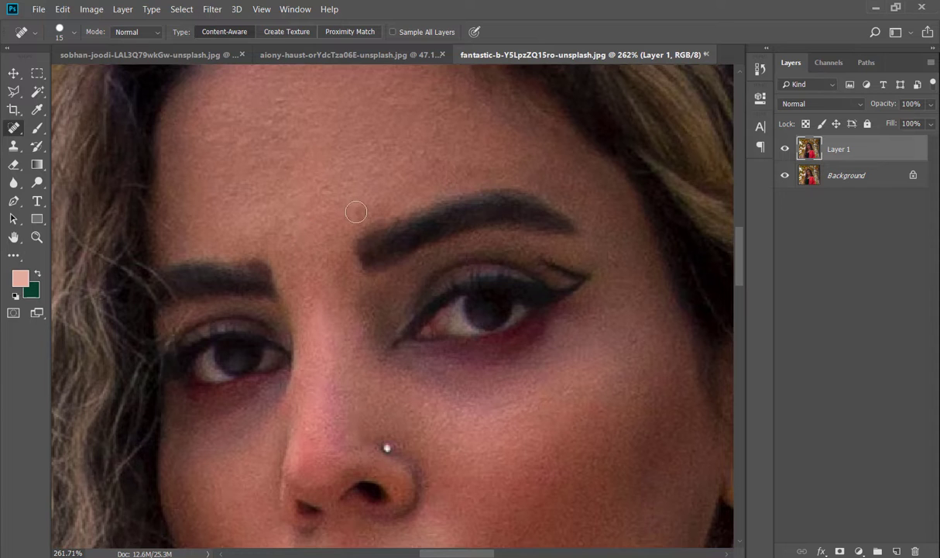
pyautogui.click(277, 207)
pyautogui.click(259, 222)
pyautogui.scroll(2, 319, 189)
pyautogui.scroll(-3, 346, 192)
pyautogui.scroll(-3, 387, 247)
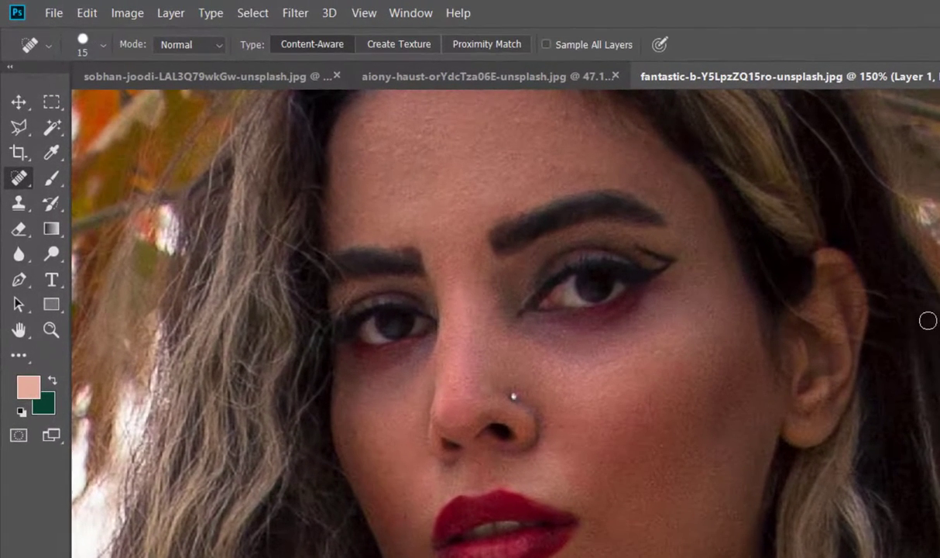
# Add luminance noise reduction in the Camera Raw Filter's Detail panel, previewing the face zoomed in
pyautogui.click(296, 14)
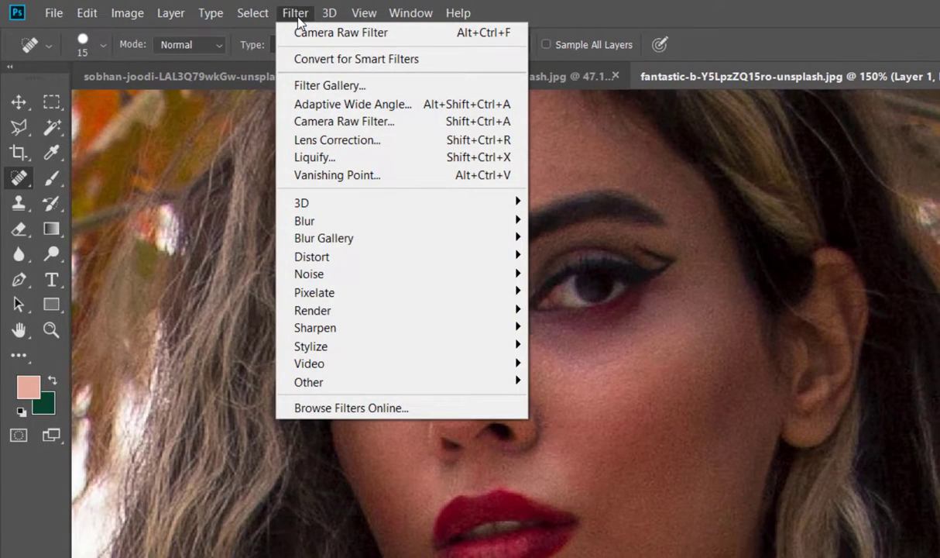
pyautogui.click(326, 121)
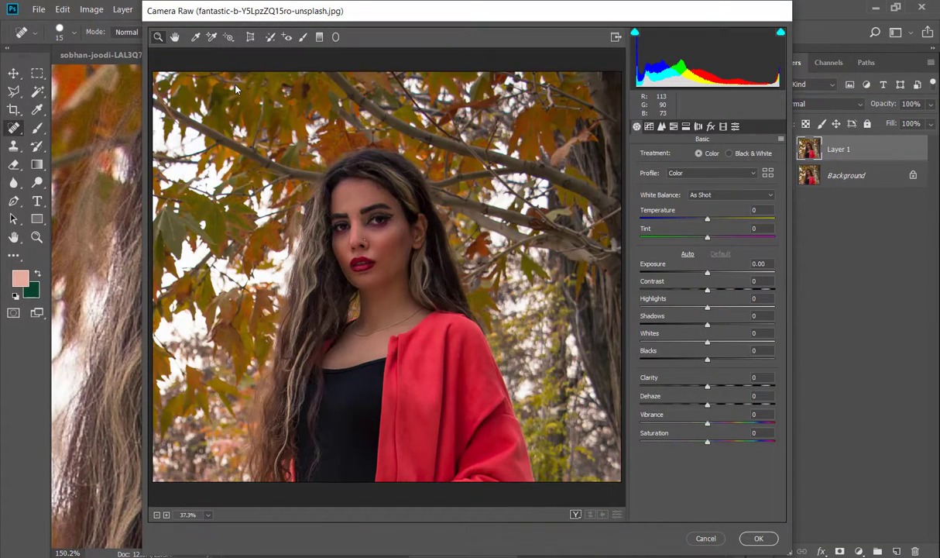
pyautogui.click(662, 127)
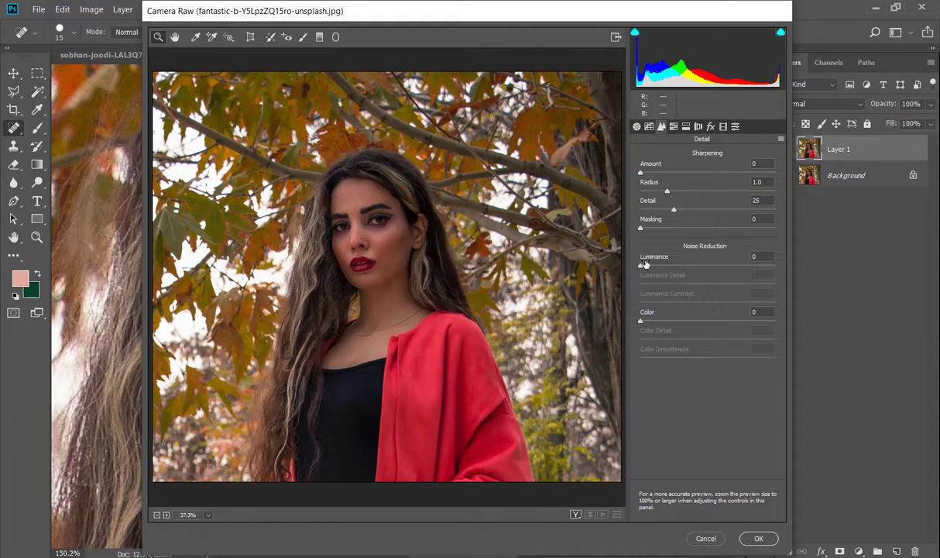
pyautogui.moveTo(641, 266); pyautogui.dragTo(647, 265)
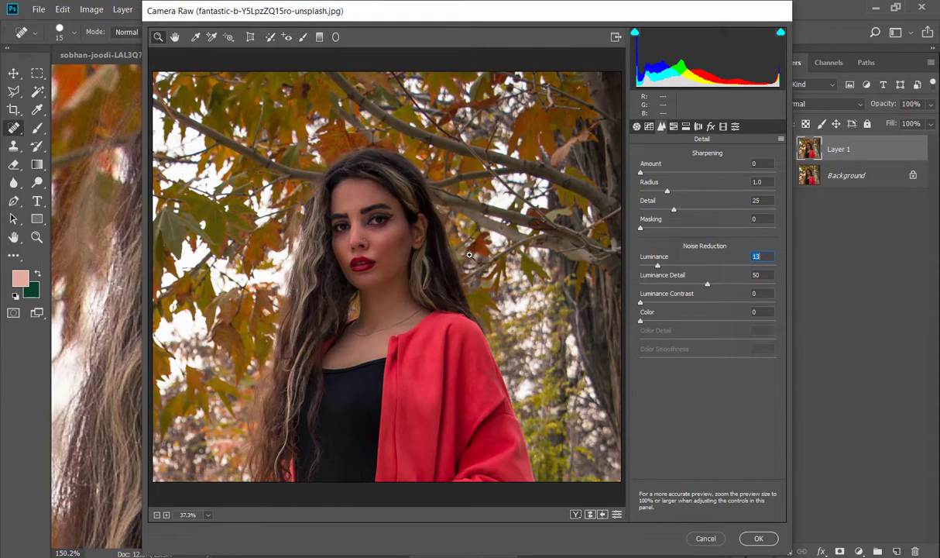
pyautogui.click(407, 244)
pyautogui.click(363, 226)
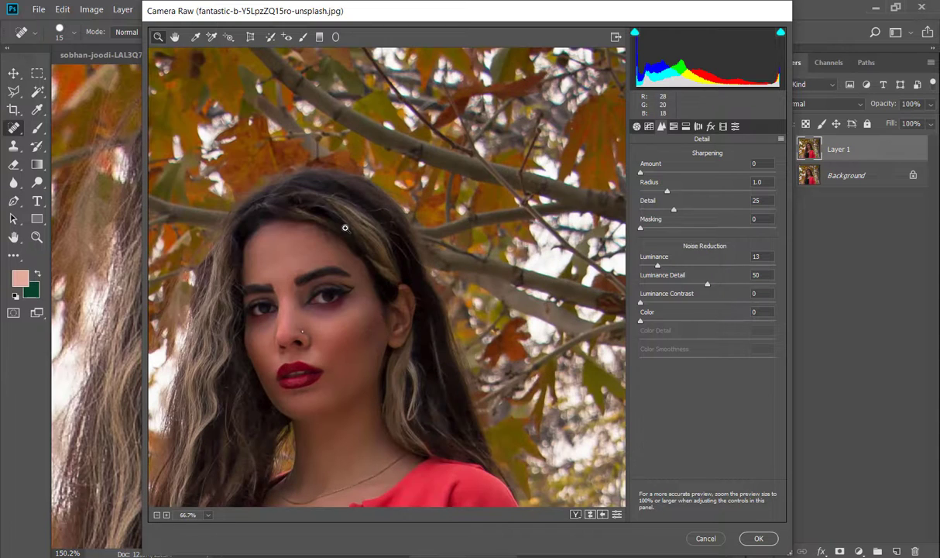
pyautogui.click(344, 225)
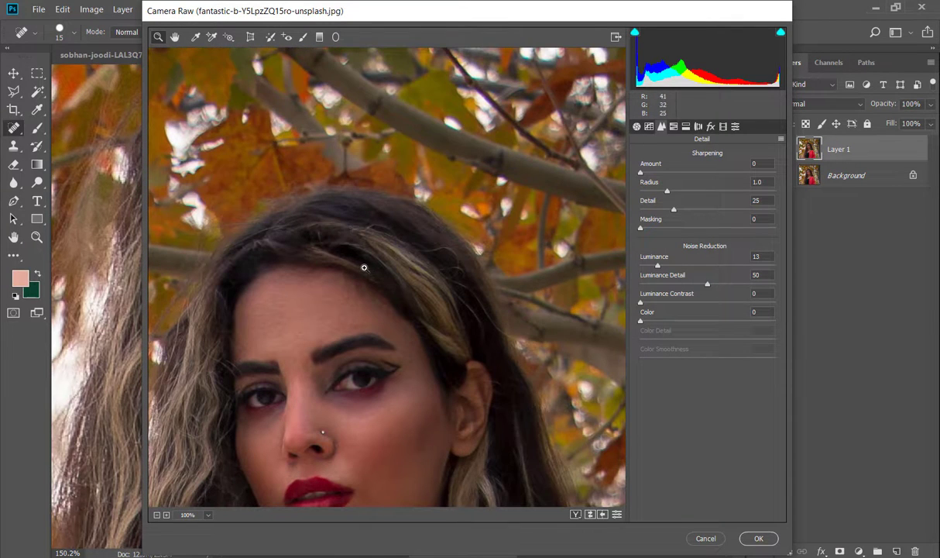
# Fine-tune noise reduction to Luminance 67 and Luminance Detail 60, then apply the filter
pyautogui.scroll(-3, 364, 267)
pyautogui.scroll(-3, 364, 267)
pyautogui.scroll(-1, 364, 265)
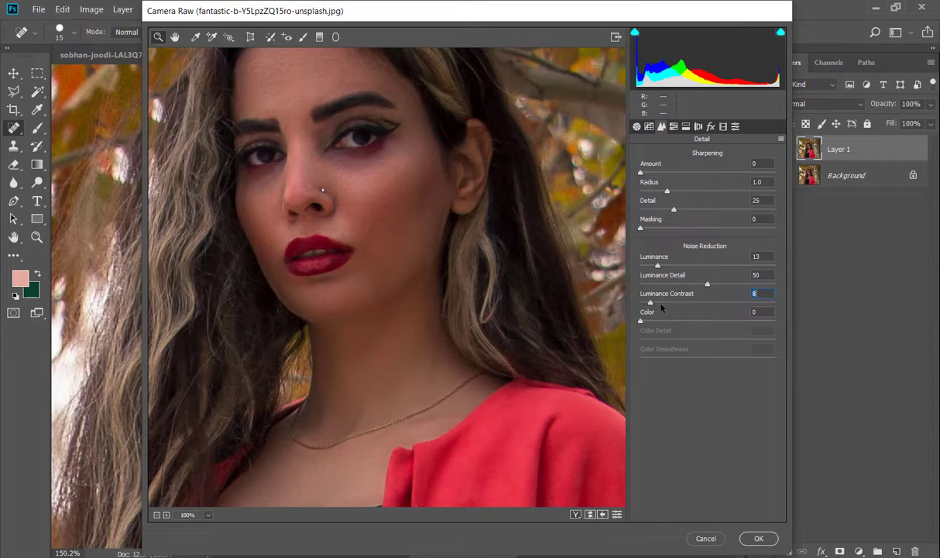
pyautogui.moveTo(661, 308); pyautogui.dragTo(673, 308)
pyautogui.moveTo(735, 269); pyautogui.dragTo(730, 267)
pyautogui.write('60')
pyautogui.click(759, 538)
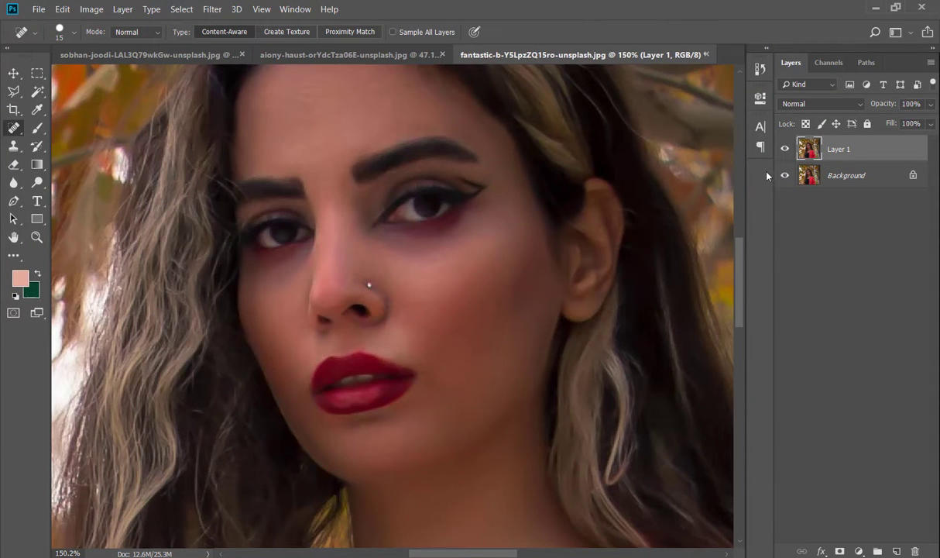
# Toggle Layer 1's visibility to compare the smoothed skin with the original
pyautogui.click(785, 149)
pyautogui.click(785, 149)
pyautogui.scroll(-2, 483, 226)
pyautogui.scroll(-1, 482, 227)
pyautogui.scroll(3, 484, 223)
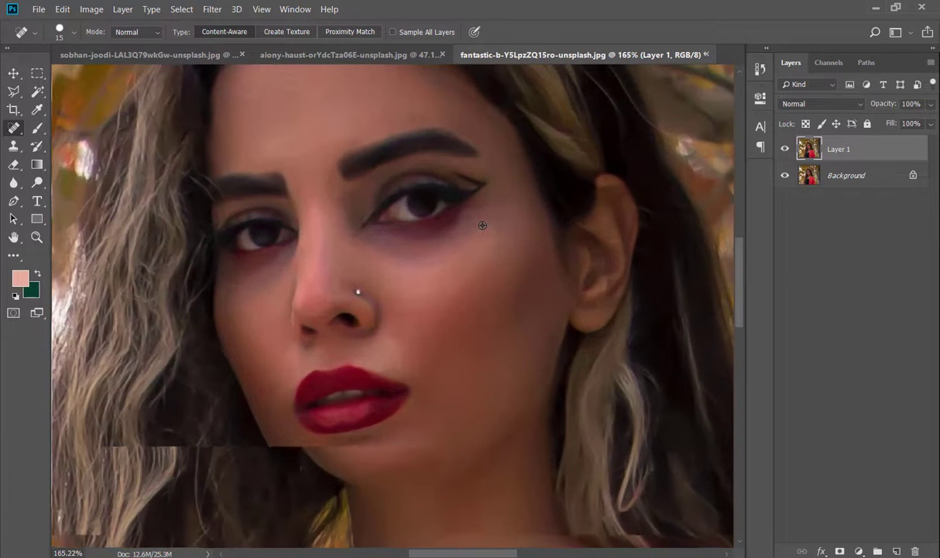
# Duplicate Background and give Layer 1 an inverted black layer mask
pyautogui.click(859, 182)
pyautogui.hotkey('ctrl', 'j')
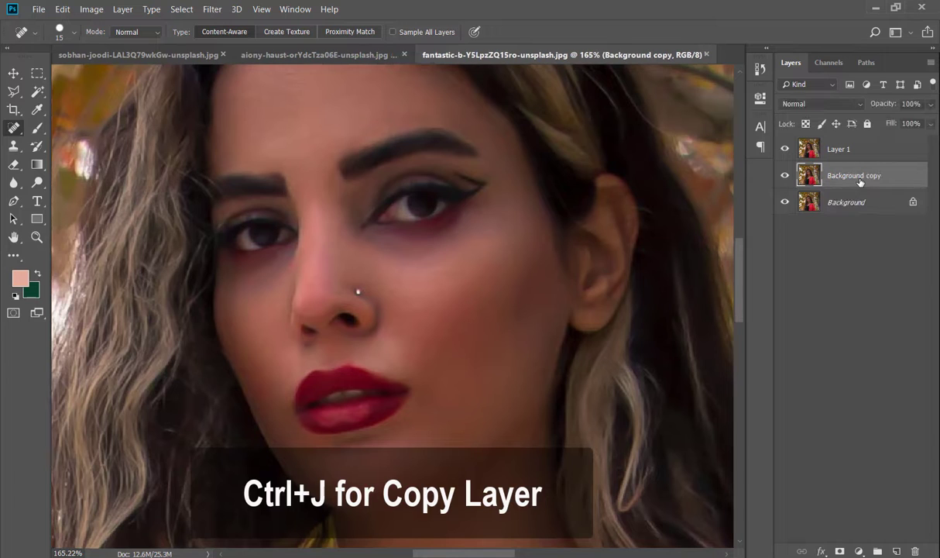
pyautogui.click(863, 155)
pyautogui.click(839, 551)
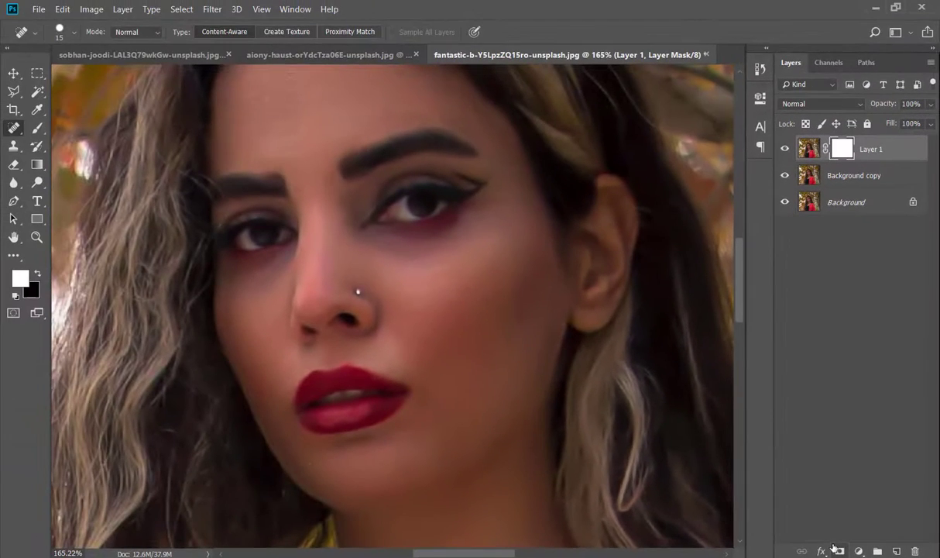
pyautogui.hotkey('ctrl', 'i')
# Brush white on the mask over the cheeks and down toward the chin
pyautogui.scroll(2, 472, 285)
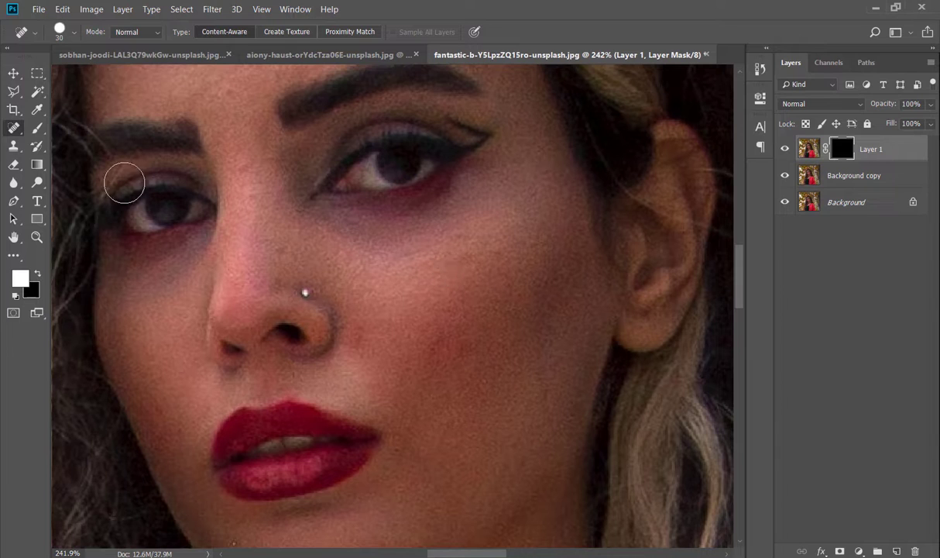
pyautogui.press('b')
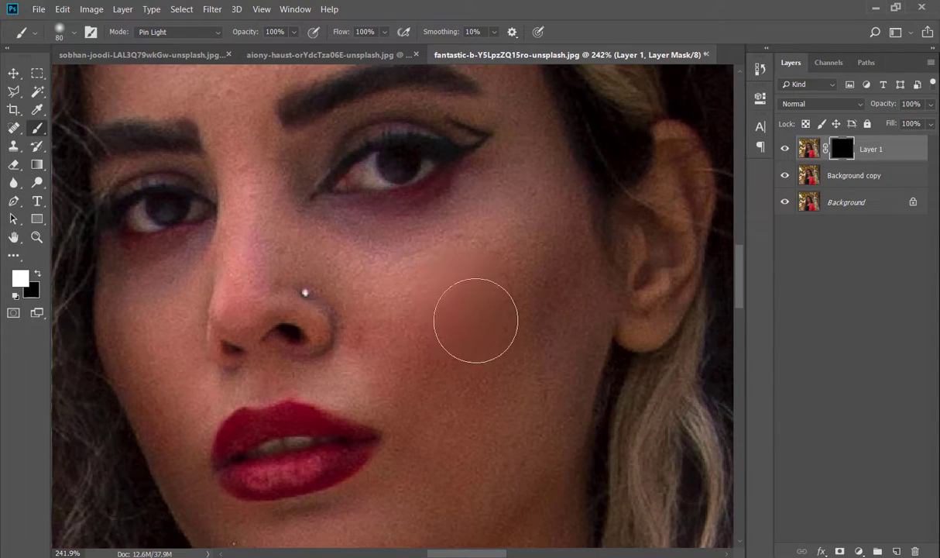
pyautogui.moveTo(476, 320); pyautogui.dragTo(541, 378)
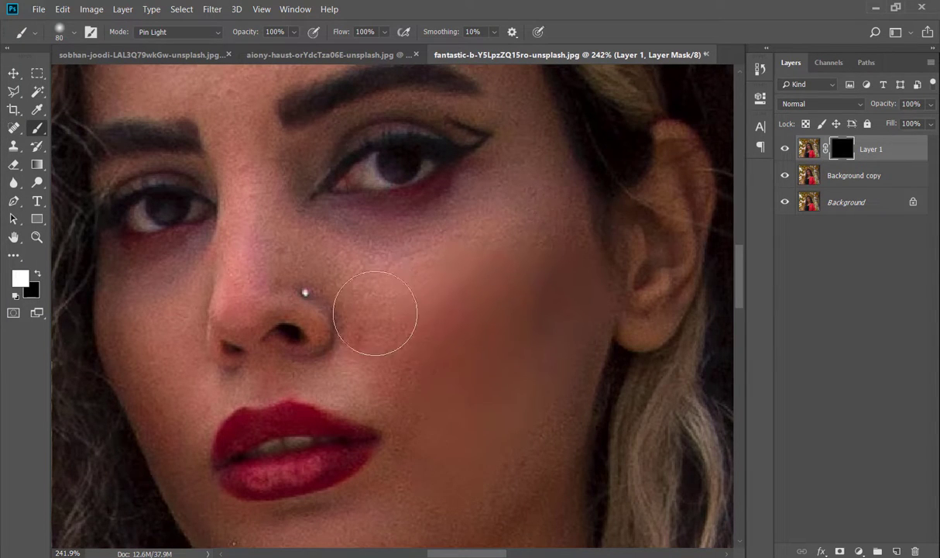
pyautogui.moveTo(375, 313)
pyautogui.mouseDown()
pyautogui.moveTo(361, 336)
pyautogui.moveTo(398, 262)
pyautogui.moveTo(350, 251)
pyautogui.moveTo(509, 213)
pyautogui.moveTo(550, 216)
pyautogui.moveTo(539, 185)
pyautogui.mouseUp()
pyautogui.scroll(-3, 537, 195)
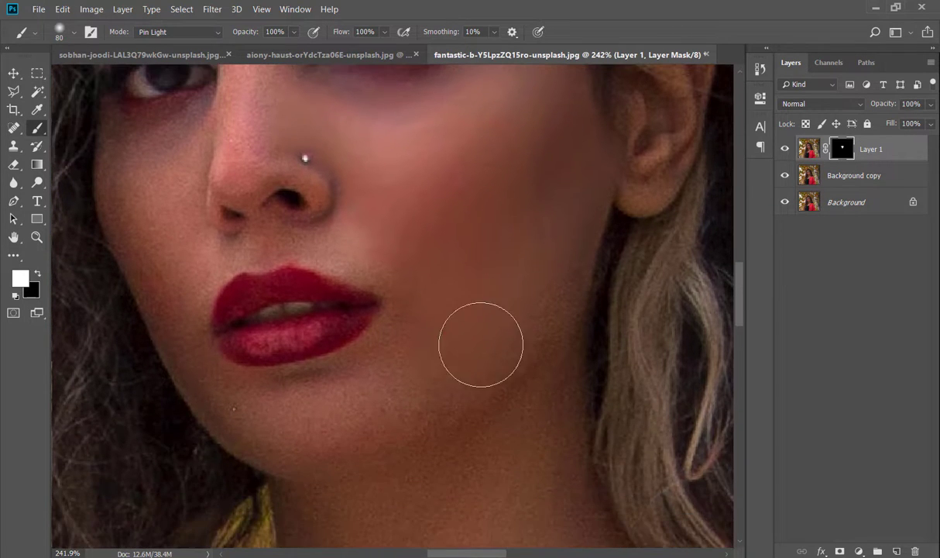
pyautogui.moveTo(480, 344)
pyautogui.mouseDown()
pyautogui.moveTo(315, 405)
pyautogui.moveTo(271, 432)
pyautogui.moveTo(280, 426)
pyautogui.mouseUp()
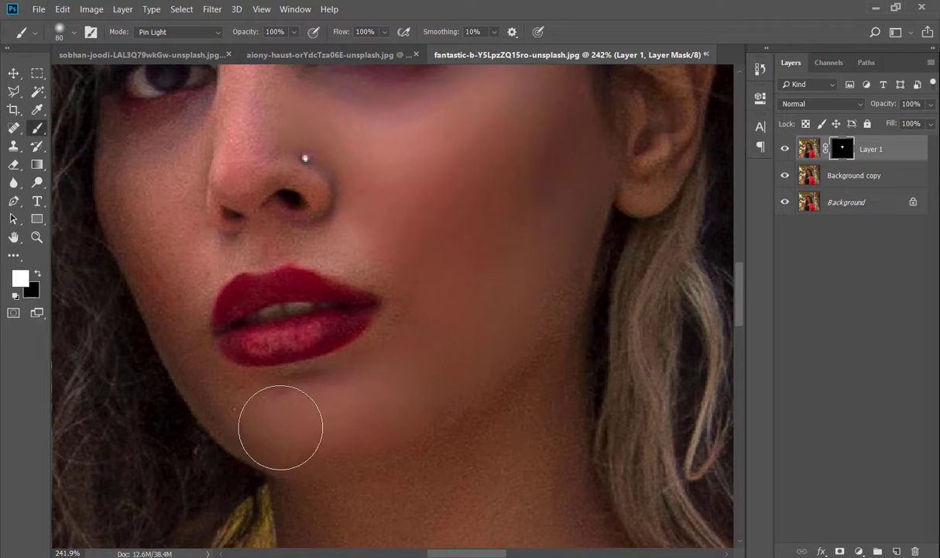
# Reveal the smoothing across the shadowed neck and along the necklace
pyautogui.scroll(-3, 426, 418)
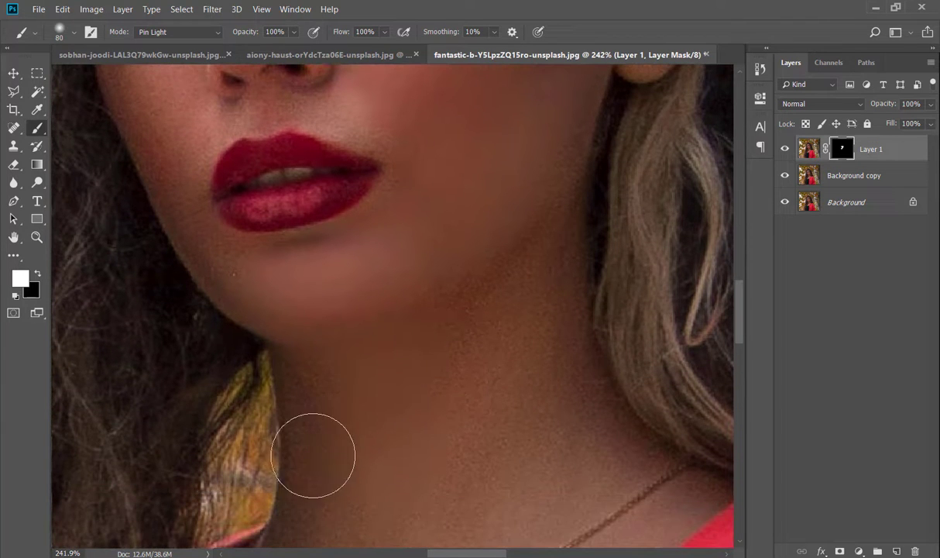
pyautogui.scroll(-3, 340, 379)
pyautogui.scroll(-3, 321, 383)
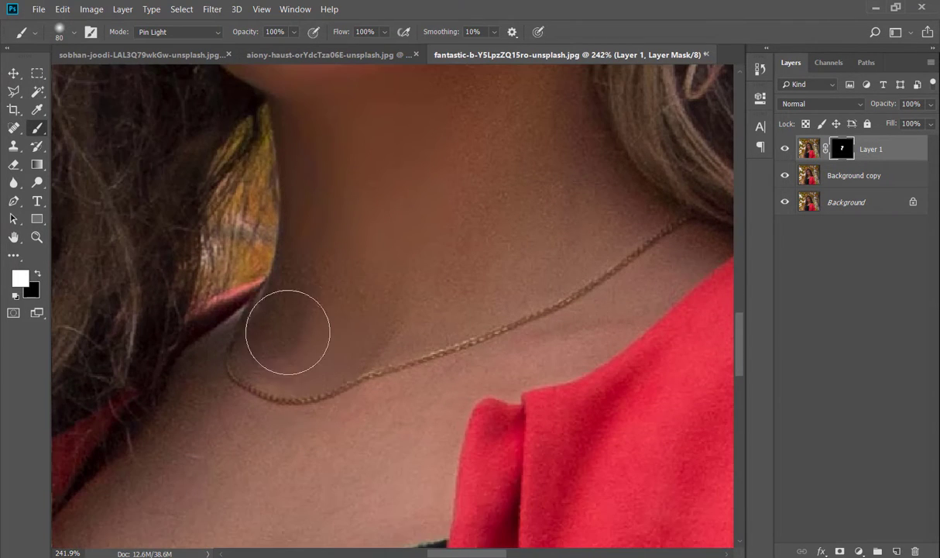
pyautogui.moveTo(288, 331)
pyautogui.mouseDown()
pyautogui.moveTo(326, 290)
pyautogui.moveTo(420, 287)
pyautogui.moveTo(479, 273)
pyautogui.moveTo(601, 208)
pyautogui.mouseUp()
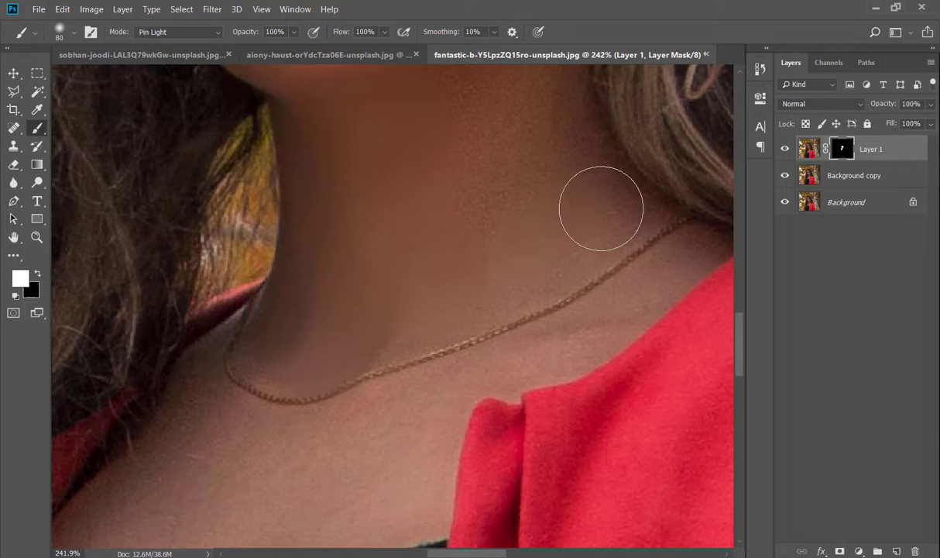
pyautogui.scroll(2, 535, 183)
pyautogui.scroll(2, 531, 216)
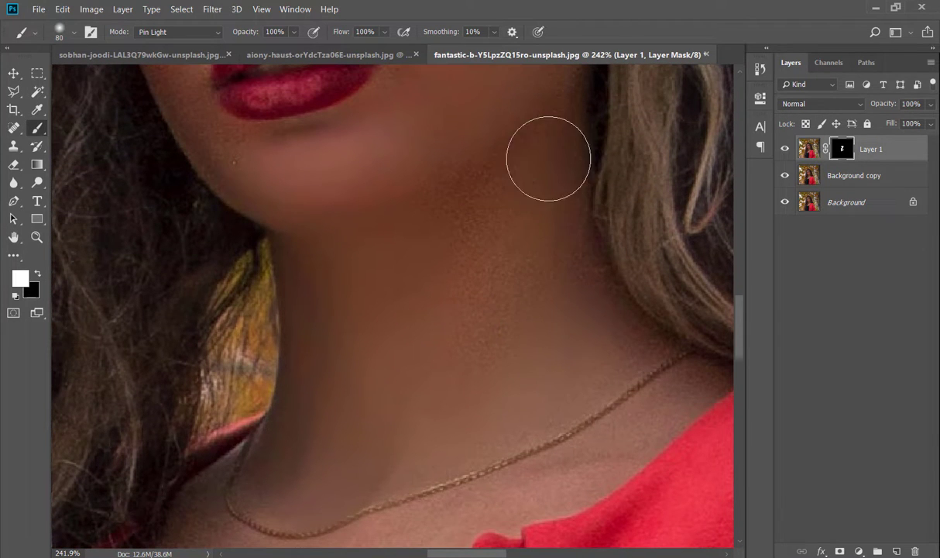
pyautogui.keyDown('alt'); pyautogui.scroll(-3, 470, 235); pyautogui.keyUp('alt')
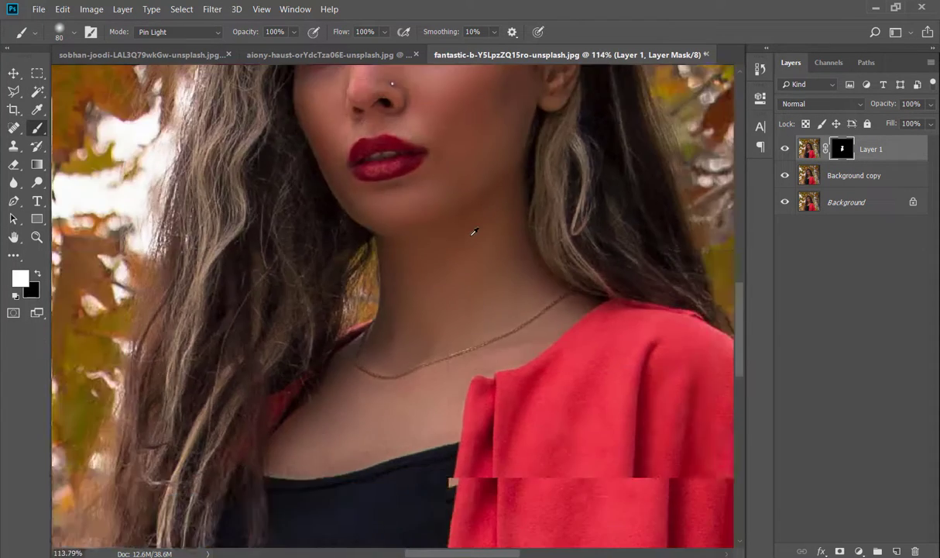
pyautogui.keyDown('alt'); pyautogui.scroll(-1, 474, 230); pyautogui.keyUp('alt')
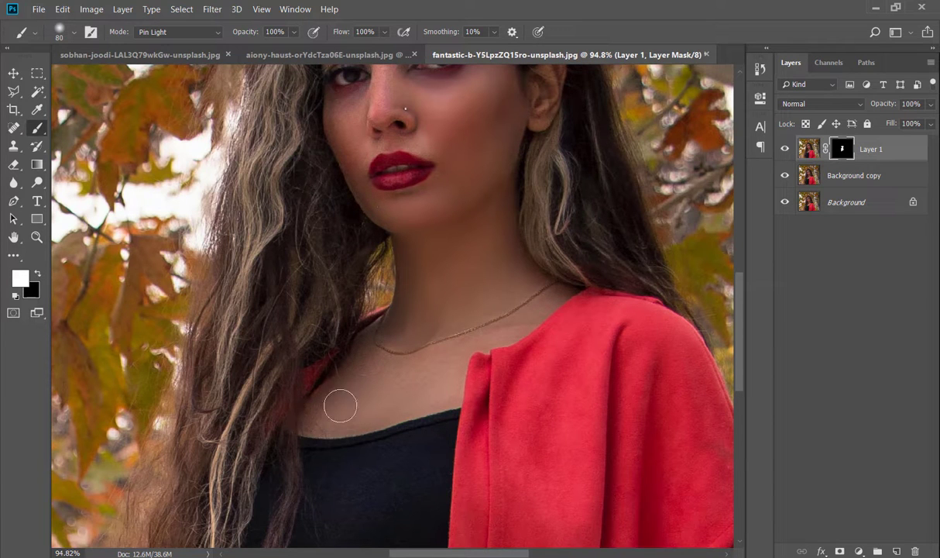
pyautogui.keyDown('alt'); pyautogui.scroll(2, 448, 374); pyautogui.keyUp('alt')
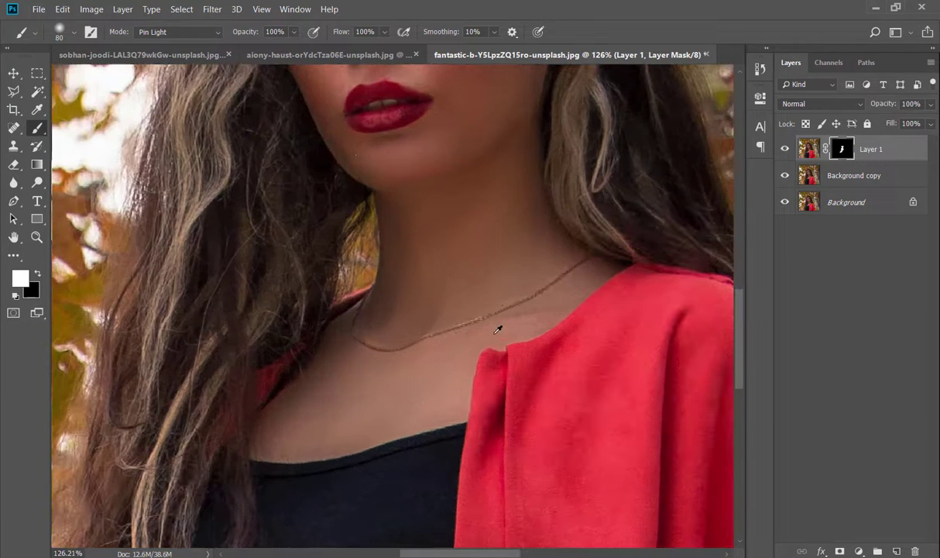
pyautogui.moveTo(451, 324); pyautogui.dragTo(415, 330)
# Shrink the brush in three steps for detail work around the eyes
pyautogui.scroll(5, 398, 279)
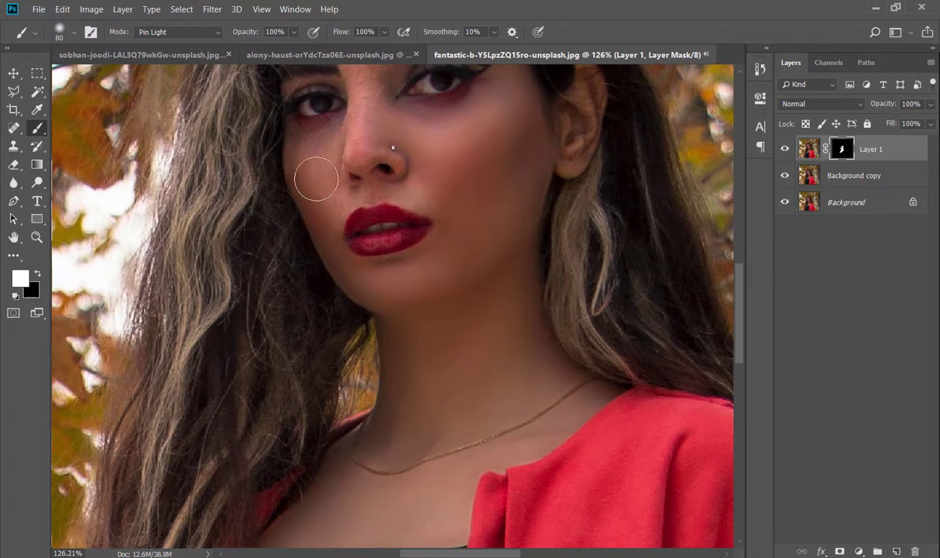
pyautogui.scroll(2, 367, 171)
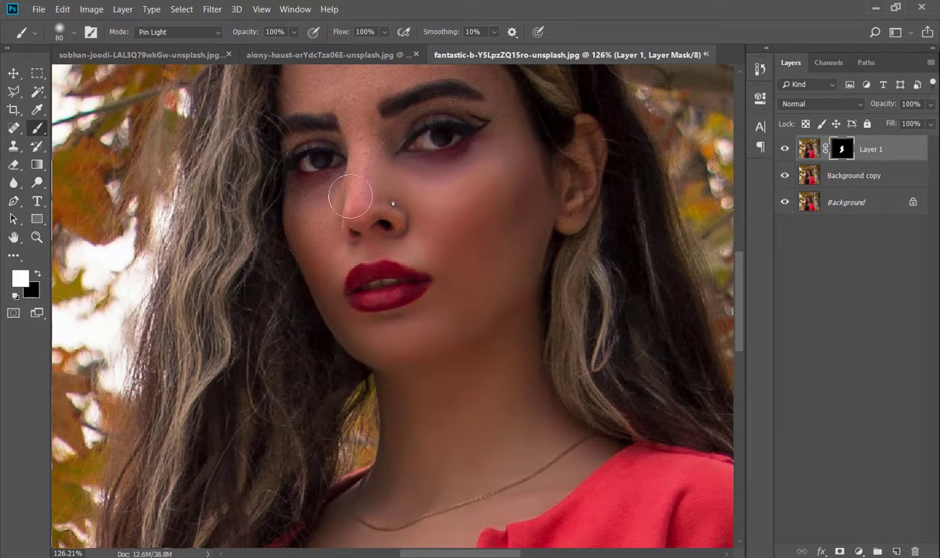
pyautogui.scroll(1, 352, 175)
pyautogui.scroll(2, 360, 175)
pyautogui.scroll(1, 357, 168)
pyautogui.scroll(1, 358, 171)
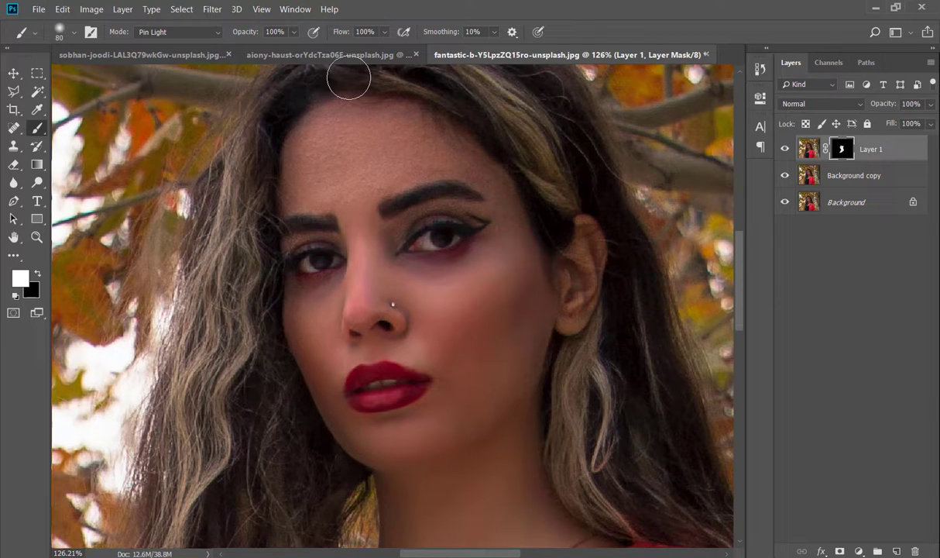
pyautogui.scroll(1, 344, 139)
pyautogui.press('[')
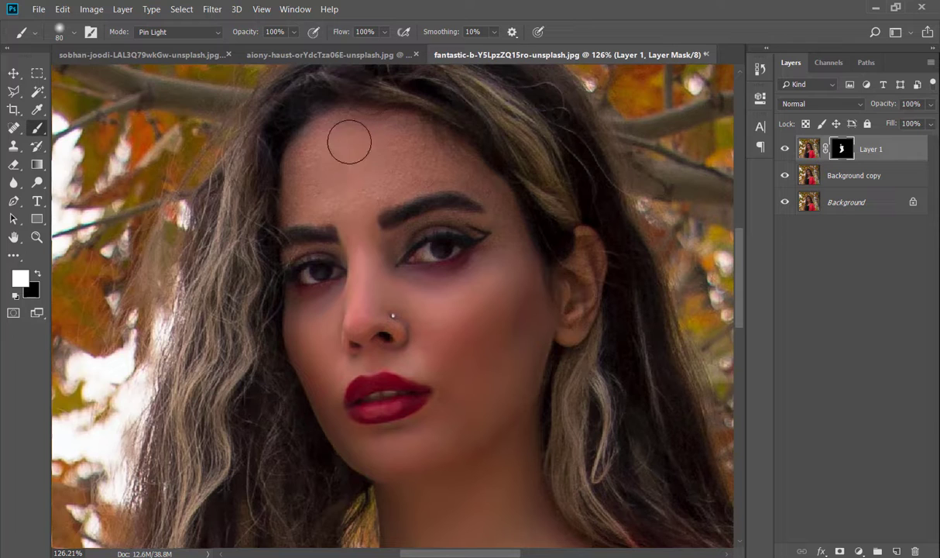
pyautogui.press('[')
pyautogui.scroll(3, 349, 242)
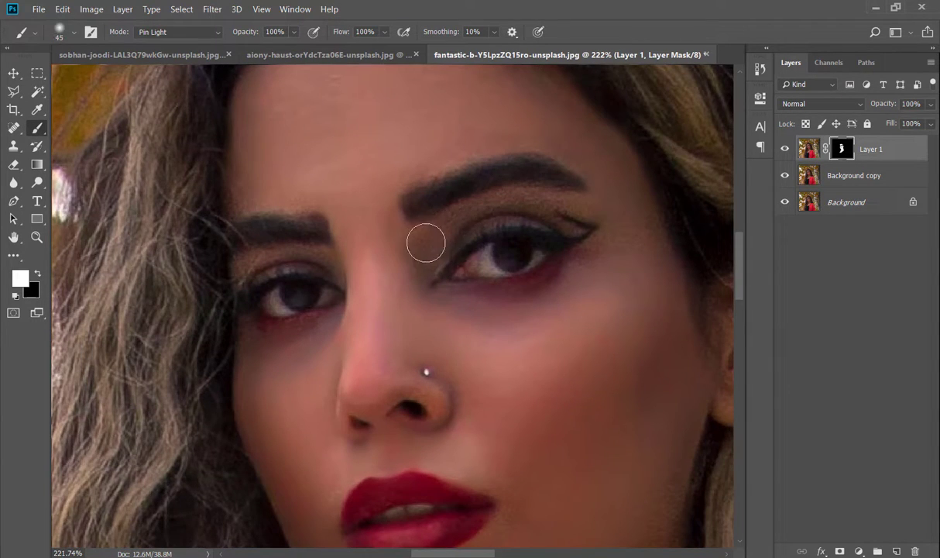
pyautogui.press('[')
pyautogui.press('[')
pyautogui.press('[')
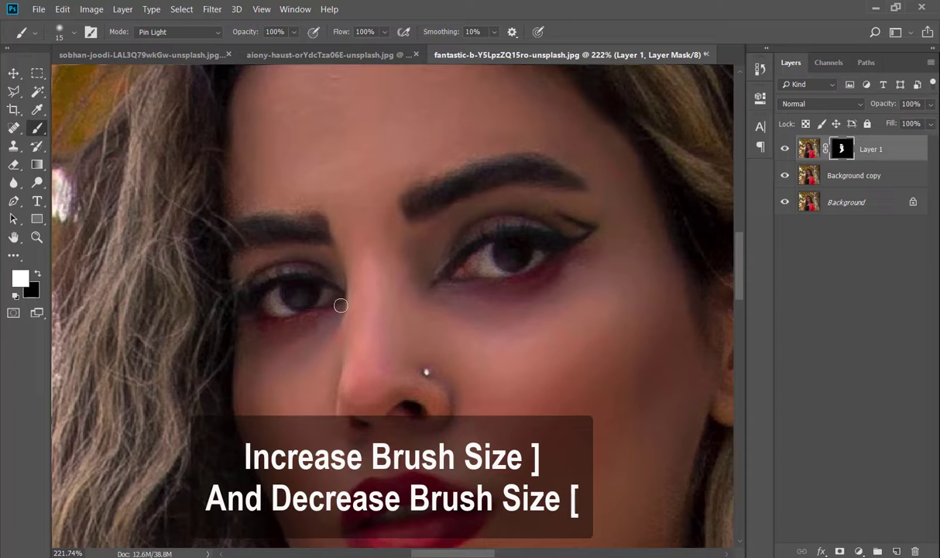
# Set Layer 1's opacity to 70%
pyautogui.click(930, 103)
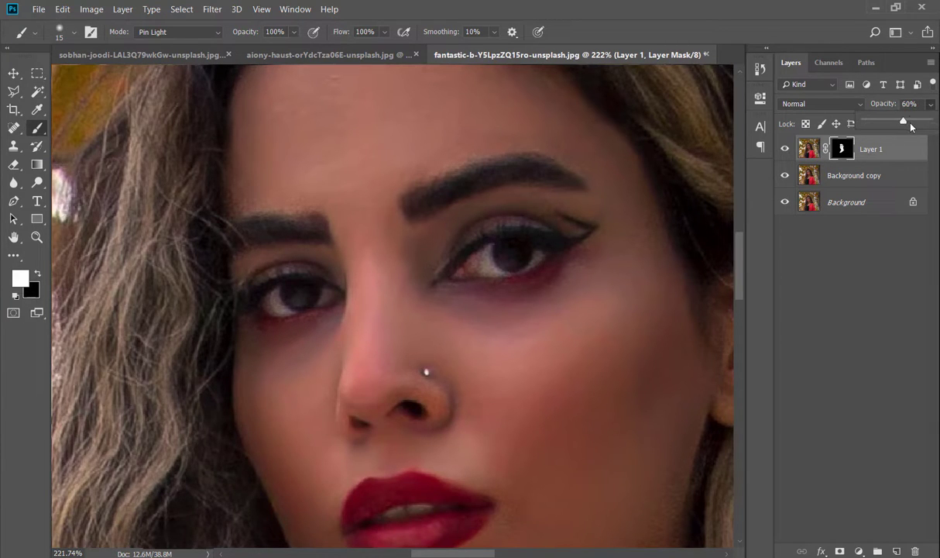
pyautogui.scroll(-1, 618, 226)
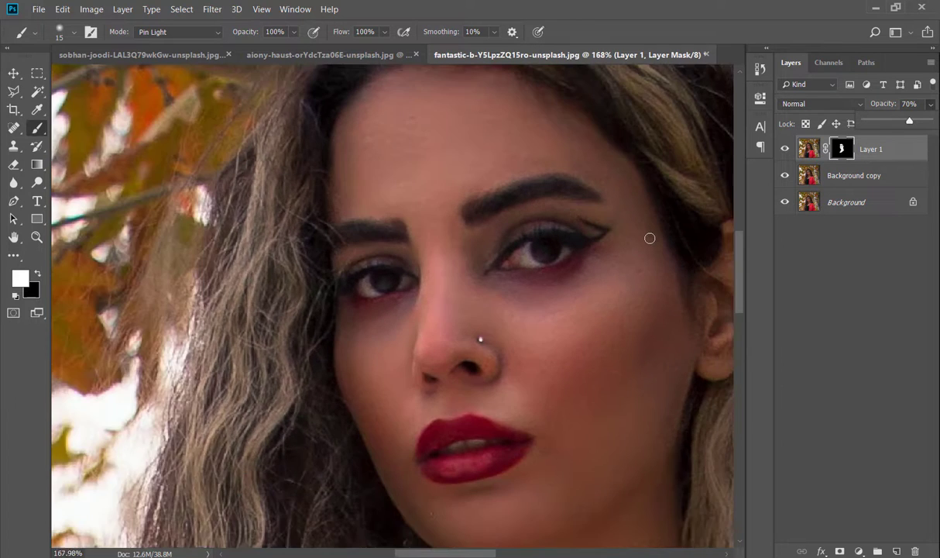
pyautogui.scroll(-1, 617, 226)
pyautogui.click(791, 149)
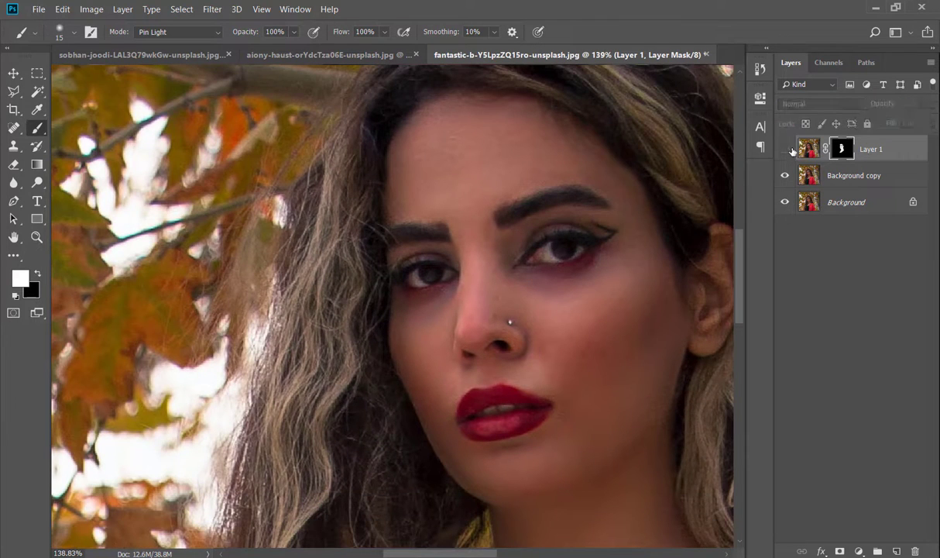
# Fit the image on screen and set Apply Image blending to Screen
pyautogui.hotkey('ctrl', '0')
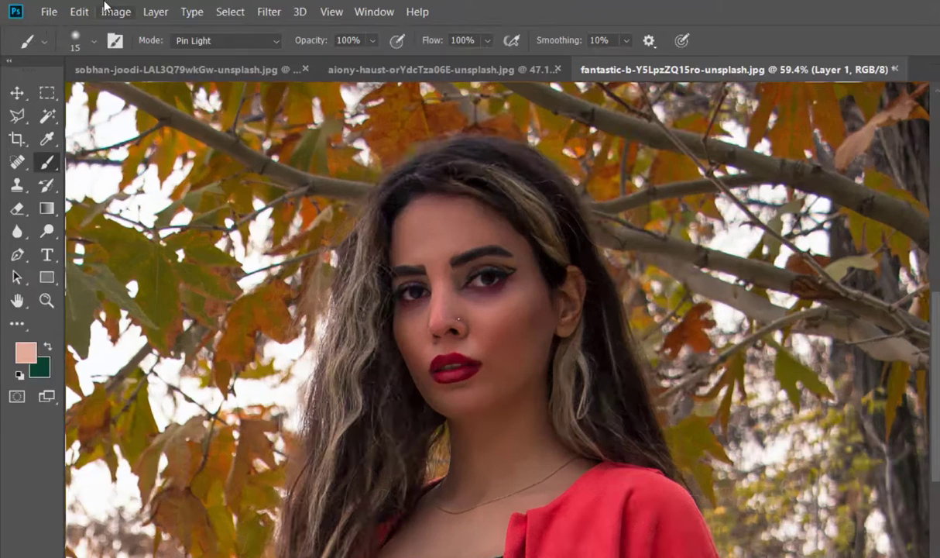
pyautogui.click(92, 9)
pyautogui.click(163, 256)
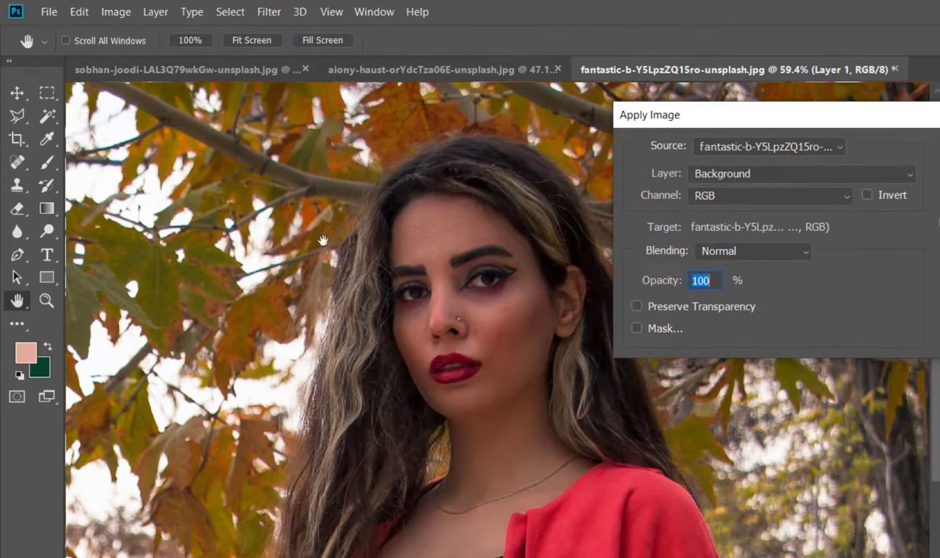
pyautogui.click(747, 252)
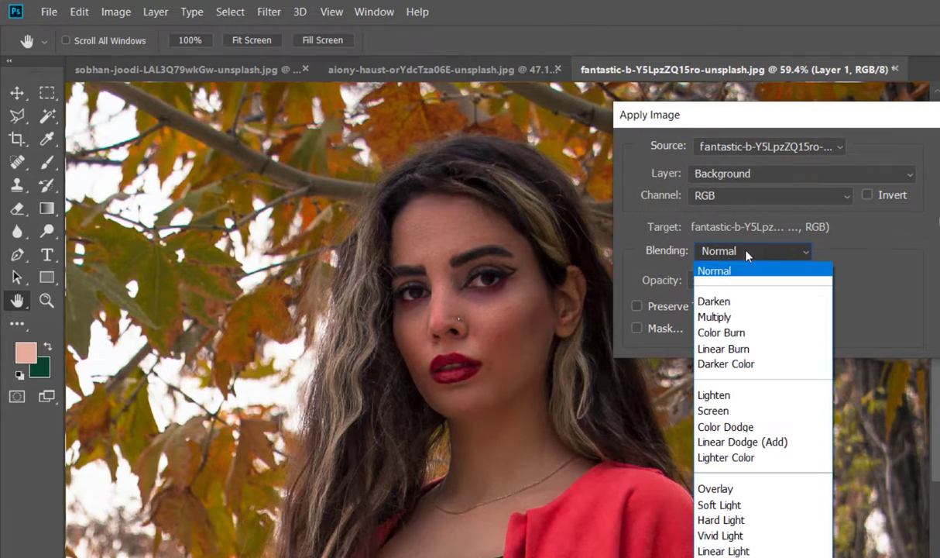
pyautogui.click(728, 409)
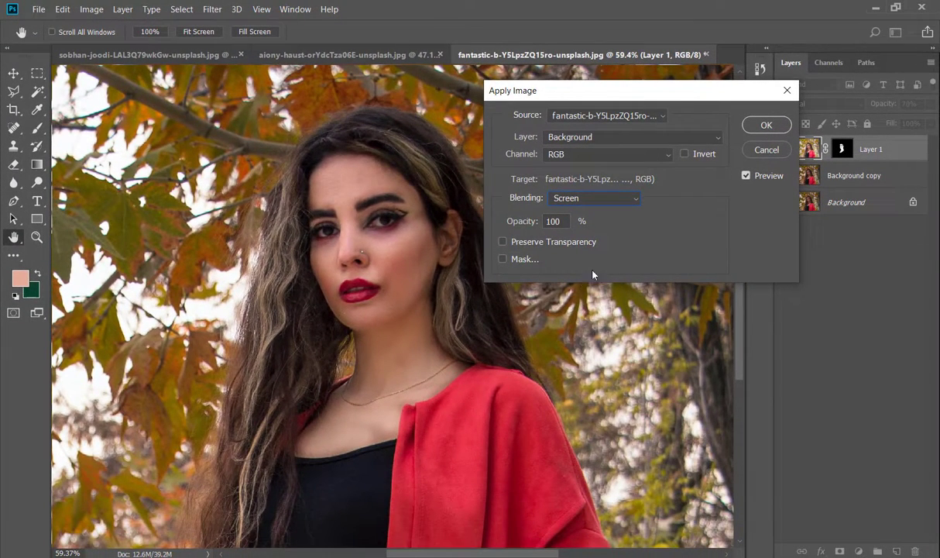
pyautogui.click(766, 124)
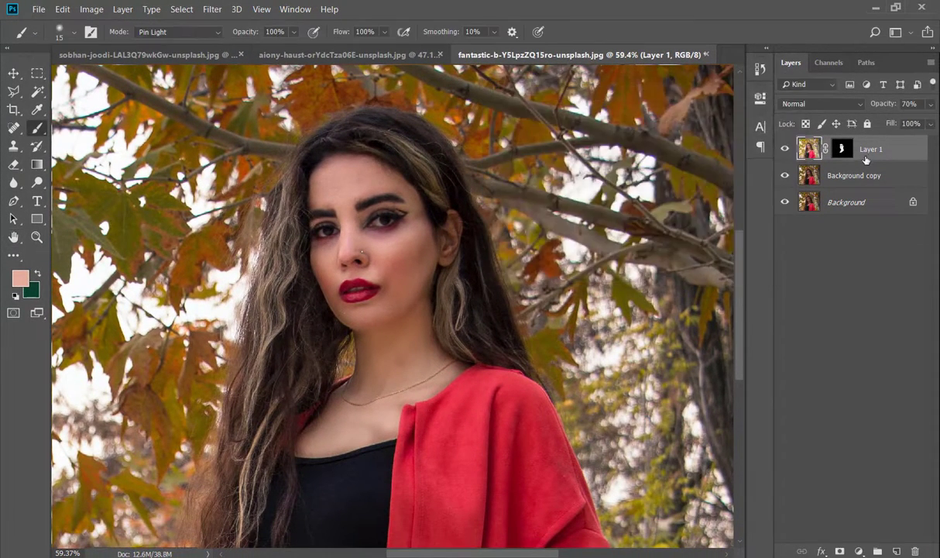
pyautogui.click(842, 155)
pyautogui.scroll(2, 494, 213)
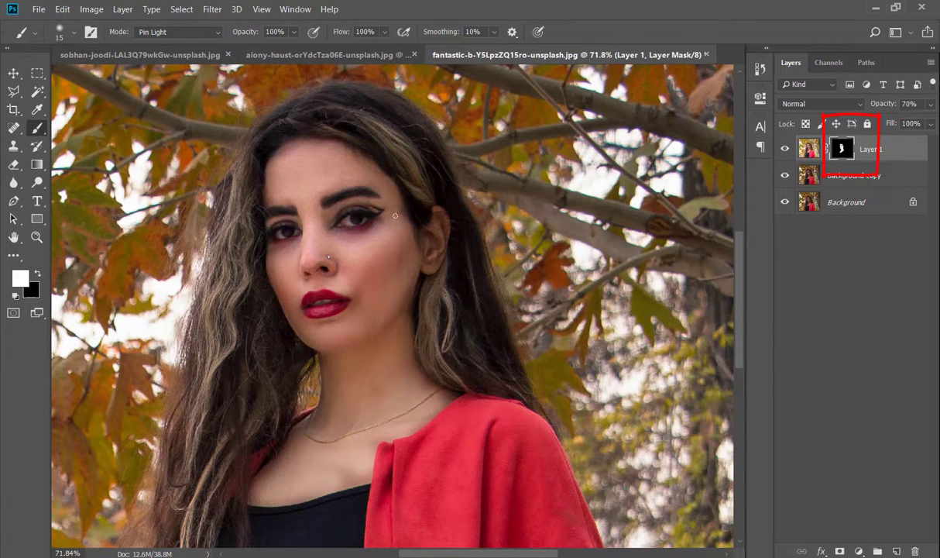
pyautogui.scroll(2, 393, 211)
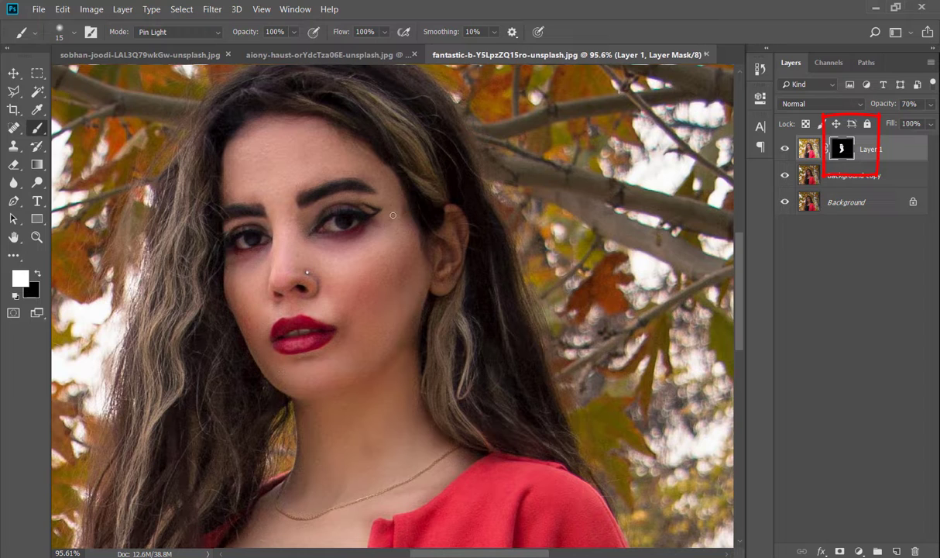
pyautogui.press(']')
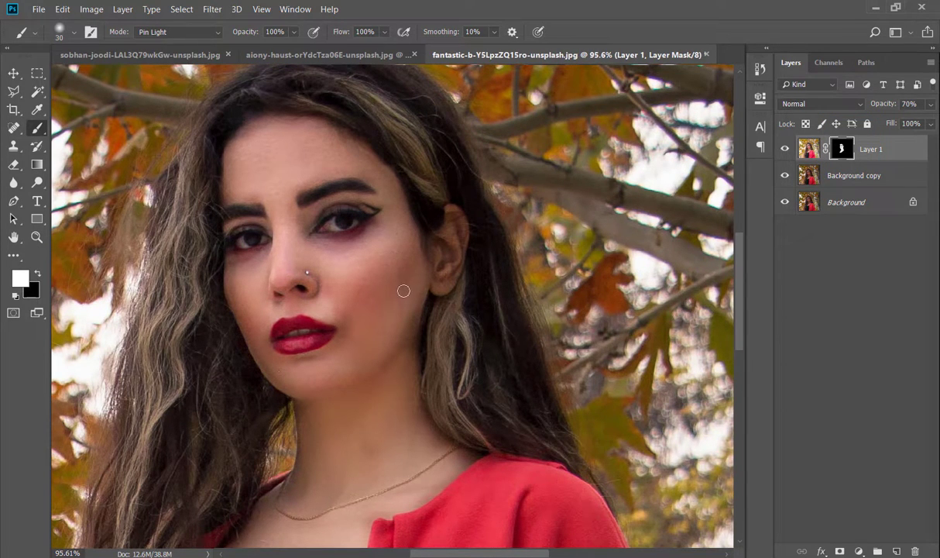
pyautogui.scroll(-2, 416, 300)
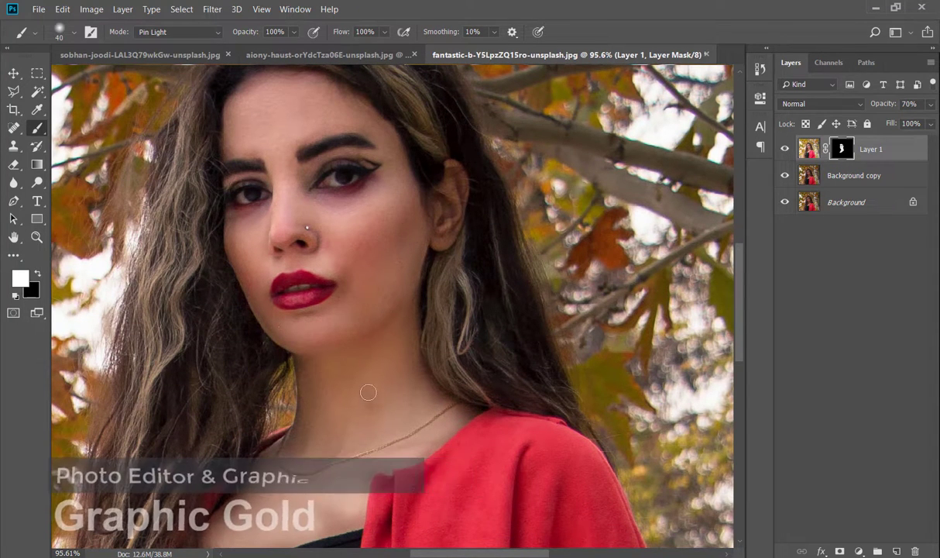
pyautogui.scroll(-1, 336, 398)
pyautogui.scroll(-2, 313, 493)
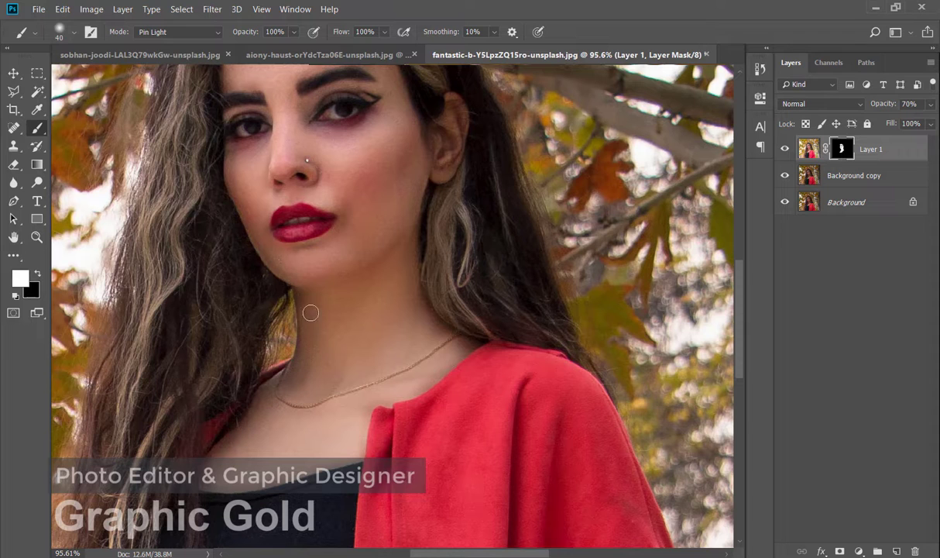
pyautogui.scroll(4, 271, 354)
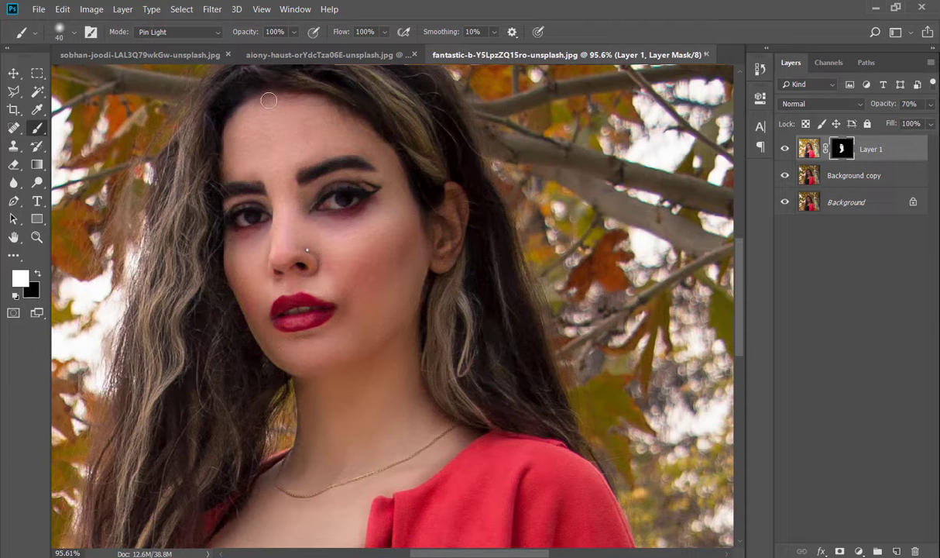
pyautogui.scroll(-1, 316, 116)
pyautogui.scroll(-6, 316, 117)
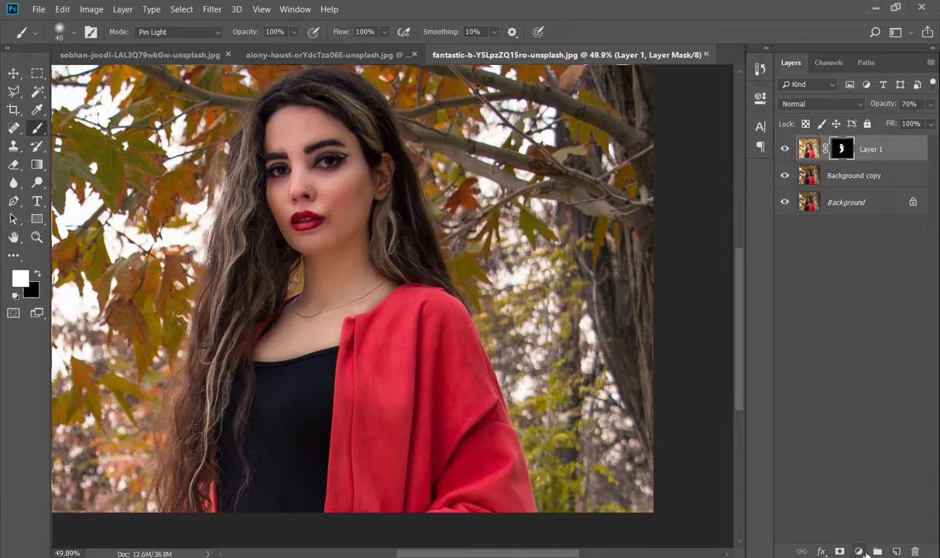
# Add a Levels adjustment layer with input levels 8, 1.18 and 238
pyautogui.click(859, 550)
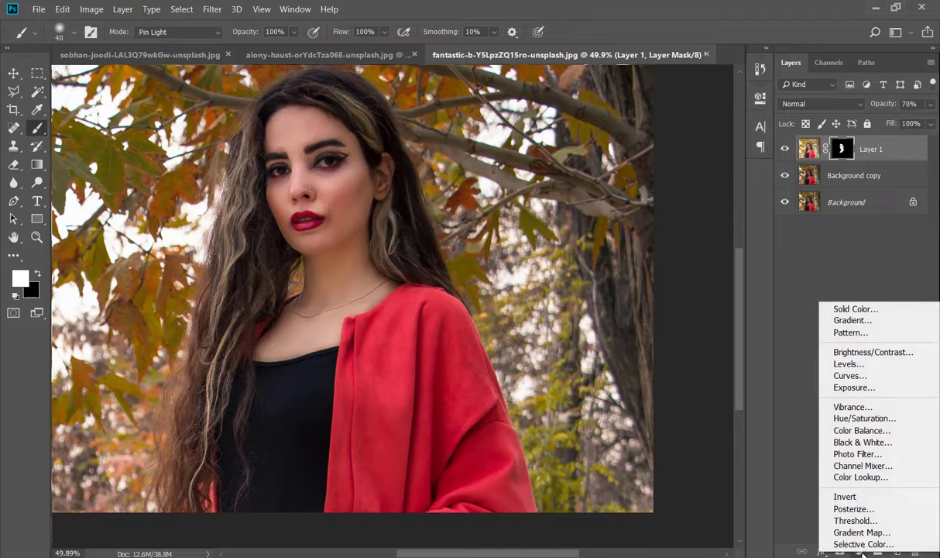
pyautogui.click(851, 363)
pyautogui.moveTo(572, 236); pyautogui.dragTo(577, 237)
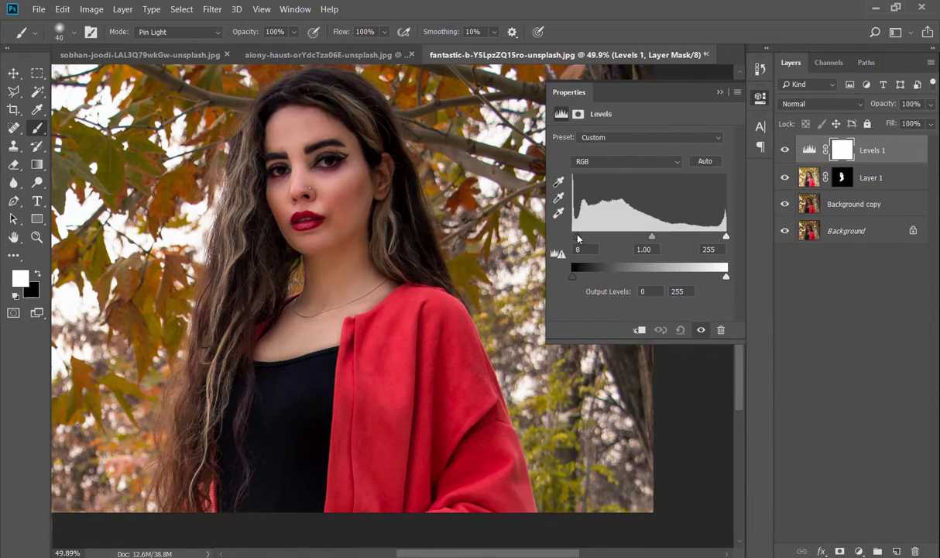
pyautogui.moveTo(651, 236); pyautogui.dragTo(642, 236)
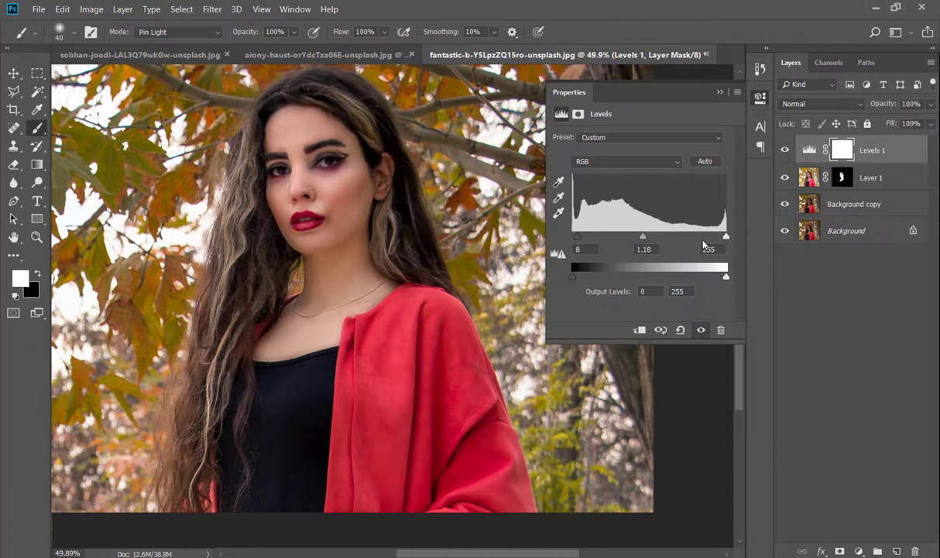
pyautogui.moveTo(724, 241); pyautogui.dragTo(719, 241)
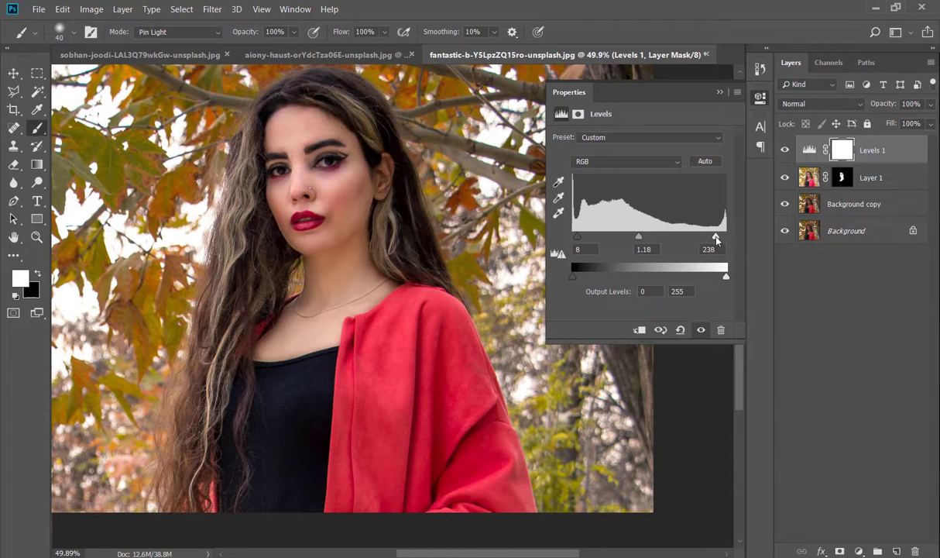
pyautogui.click(719, 94)
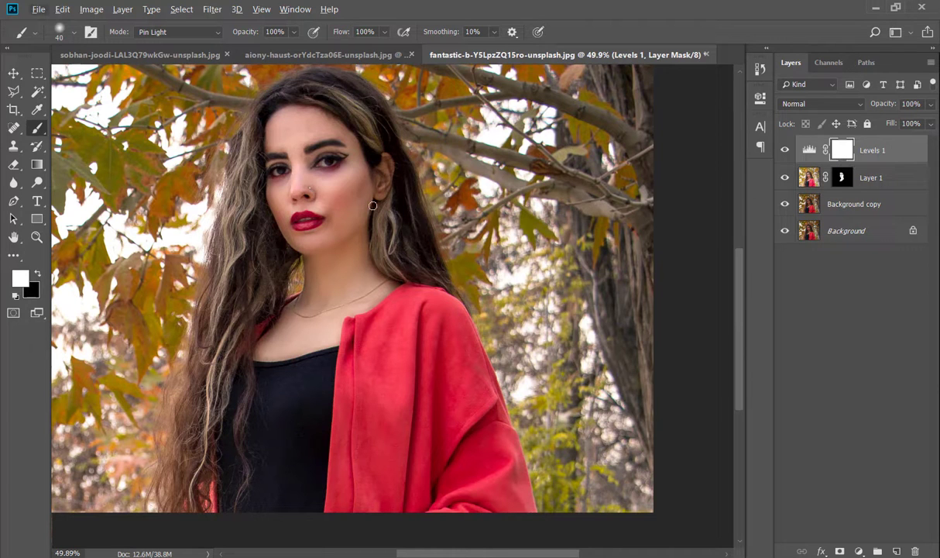
# Brush white on Layer 1's mask around the ear and hairline to extend the smoothing
pyautogui.scroll(2, 353, 196)
pyautogui.click(848, 186)
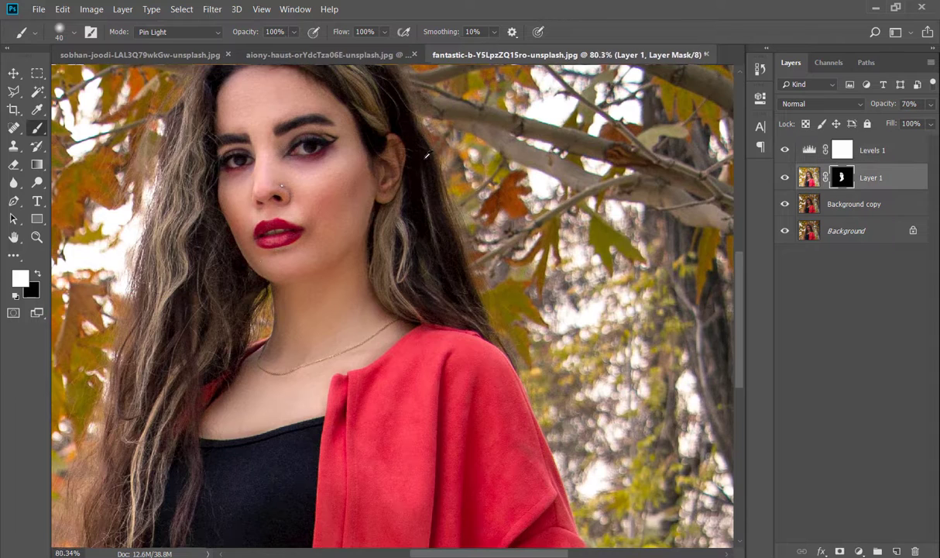
pyautogui.scroll(2, 426, 163)
pyautogui.moveTo(380, 140)
pyautogui.mouseDown()
pyautogui.moveTo(372, 207)
pyautogui.moveTo(356, 188)
pyautogui.mouseUp()
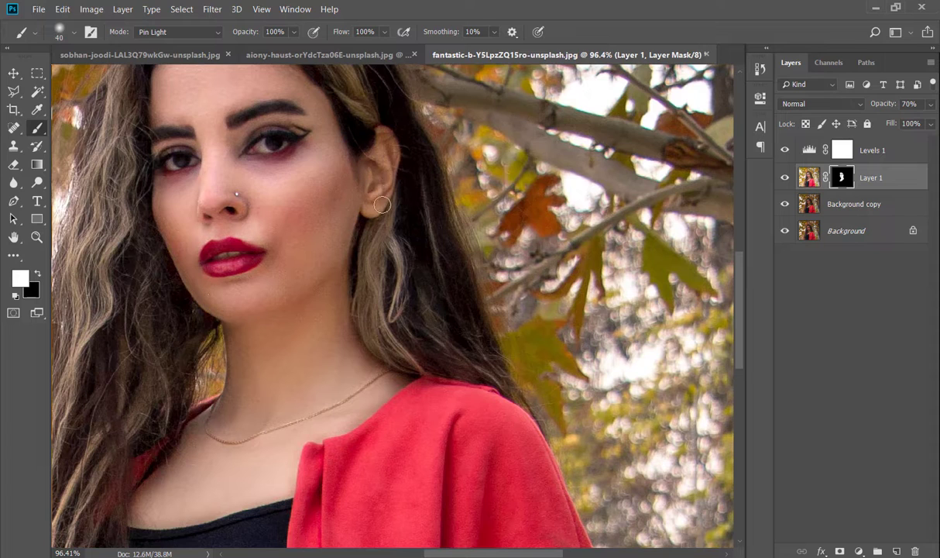
pyautogui.moveTo(356, 189); pyautogui.dragTo(372, 151)
pyautogui.scroll(-2, 193, 231)
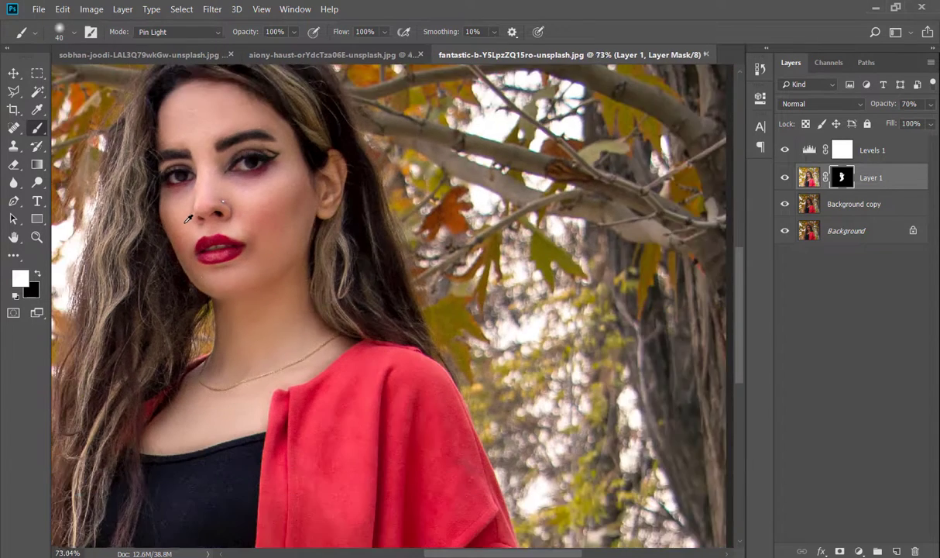
pyautogui.scroll(-2, 193, 231)
pyautogui.scroll(-1, 194, 230)
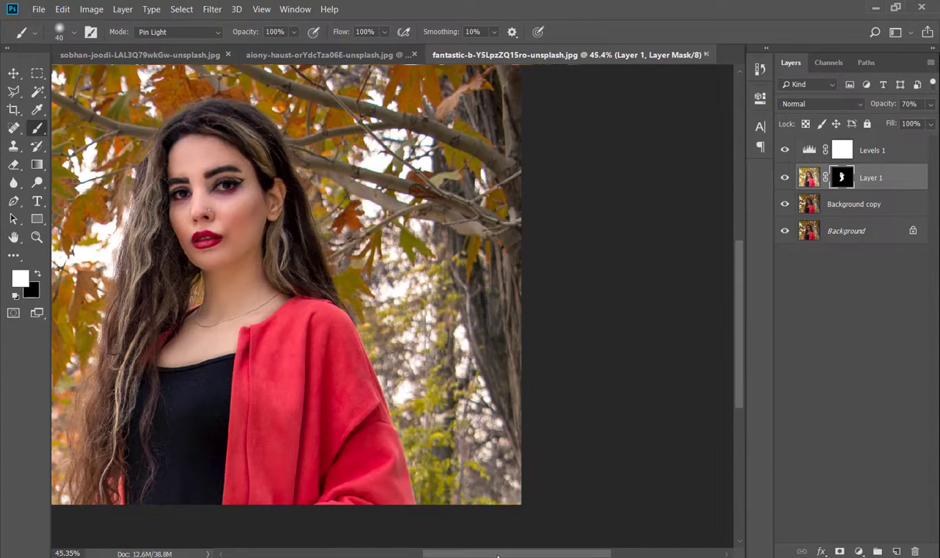
pyautogui.moveTo(498, 554); pyautogui.dragTo(466, 554)
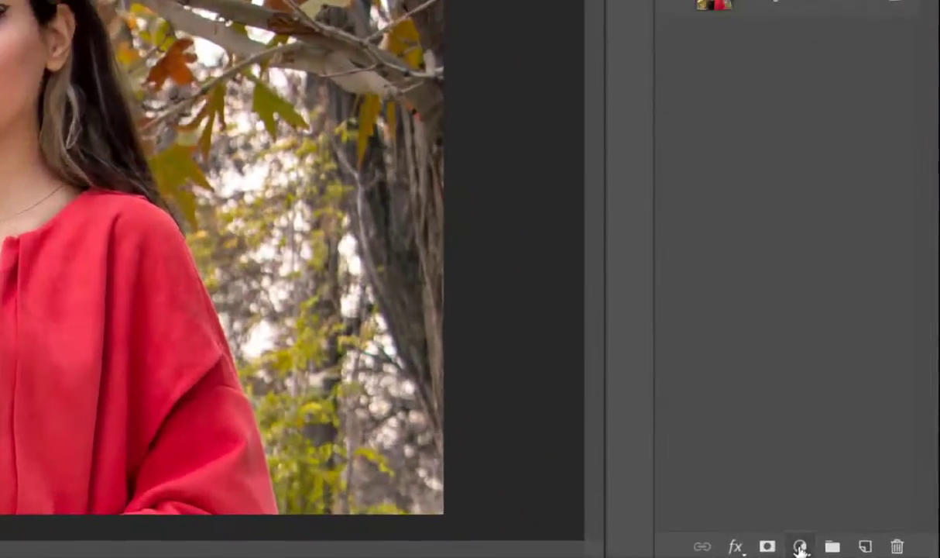
# Add a Photo Filter layer using Warming Filter (85) with density raised to about 34%
pyautogui.click(858, 551)
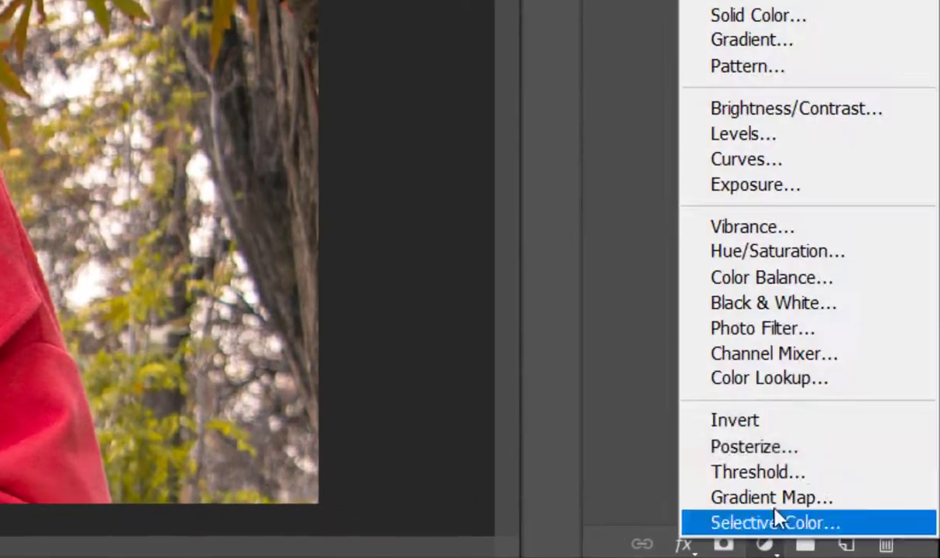
pyautogui.click(836, 327)
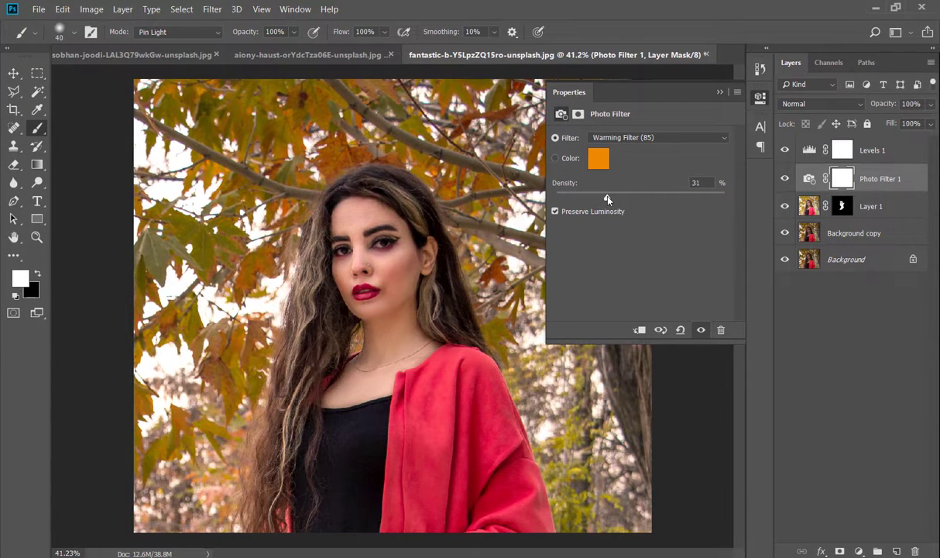
pyautogui.moveTo(607, 199); pyautogui.dragTo(653, 205)
pyautogui.click(720, 92)
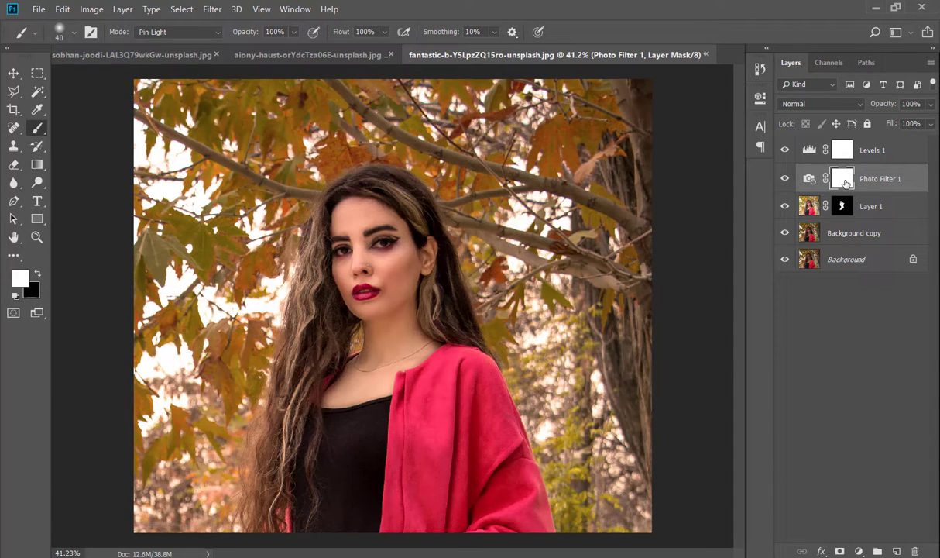
# Invert the Photo Filter mask and paint the warm tint back onto her face with a larger brush
pyautogui.hotkey('ctrl', 'i')
pyautogui.scroll(3, 383, 259)
pyautogui.scroll(2, 373, 214)
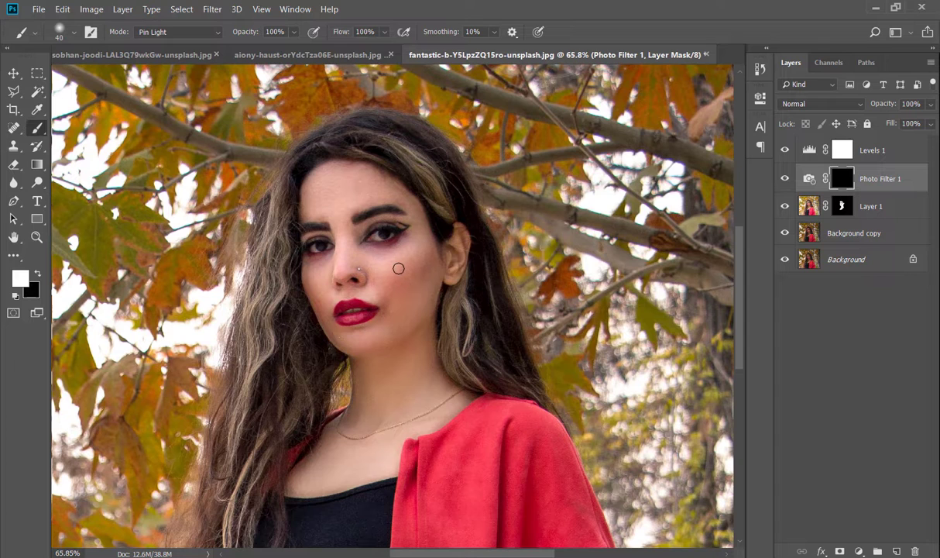
pyautogui.press(']')
pyautogui.press(']')
pyautogui.press(']')
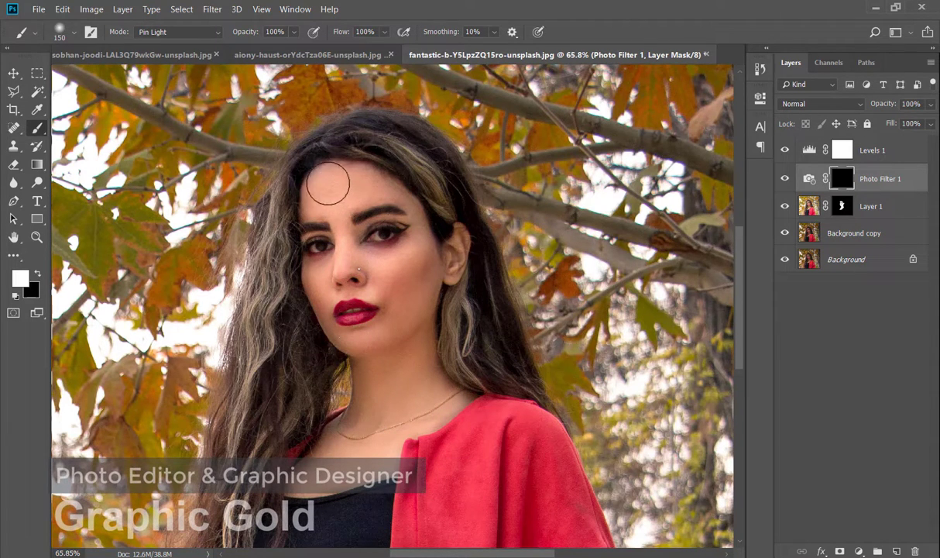
pyautogui.moveTo(416, 275)
pyautogui.mouseDown()
pyautogui.moveTo(430, 364)
pyautogui.moveTo(369, 460)
pyautogui.mouseUp()
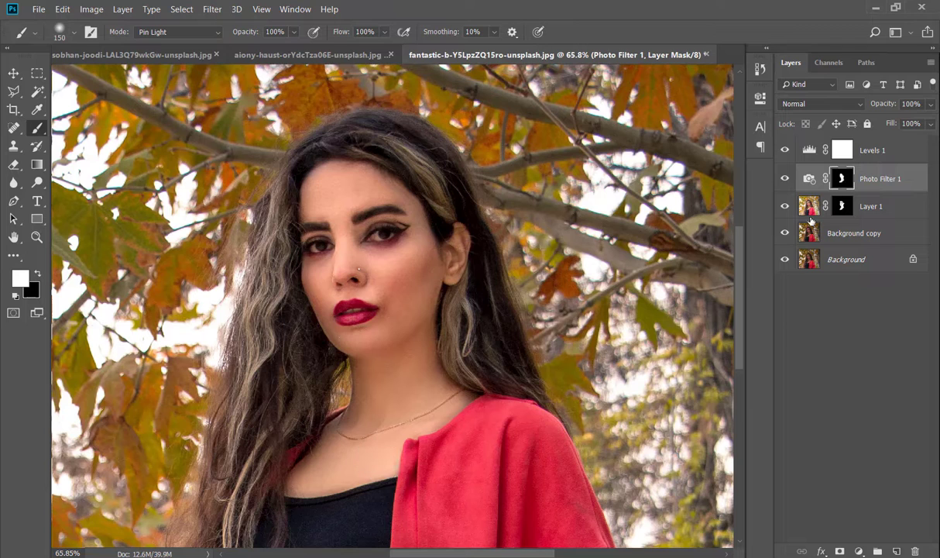
# Compare the warming filter on and off, then lower its opacity to 85%
pyautogui.click(786, 183)
pyautogui.click(786, 181)
pyautogui.moveTo(927, 110)
pyautogui.mouseDown()
pyautogui.moveTo(858, 104)
pyautogui.moveTo(865, 103)
pyautogui.mouseUp()
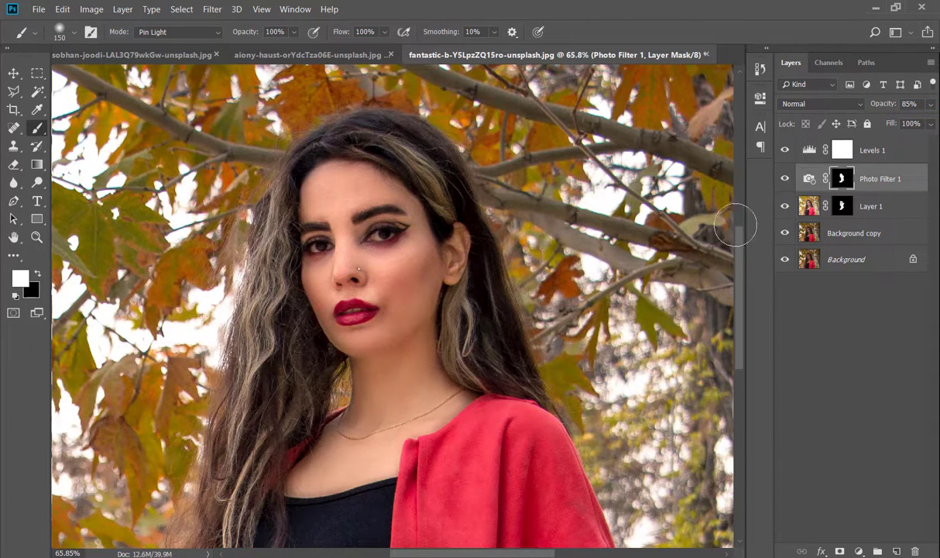
pyautogui.scroll(-1, 432, 242)
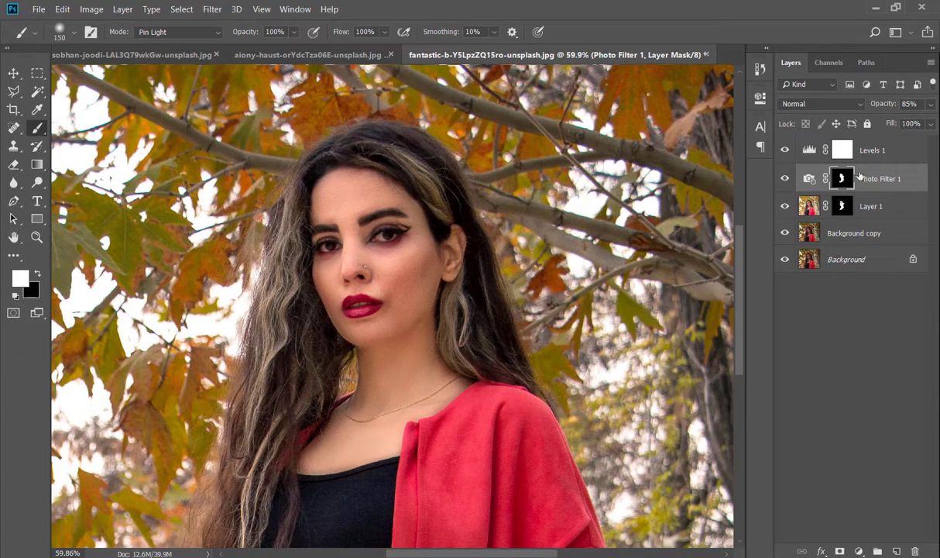
# Add Levels 1 and Layer 1 to the selection and group the three layers with Ctrl+G
pyautogui.keyDown('shift'); pyautogui.click(871, 149); pyautogui.keyUp('shift')
pyautogui.keyDown('shift'); pyautogui.click(881, 206); pyautogui.keyUp('shift')
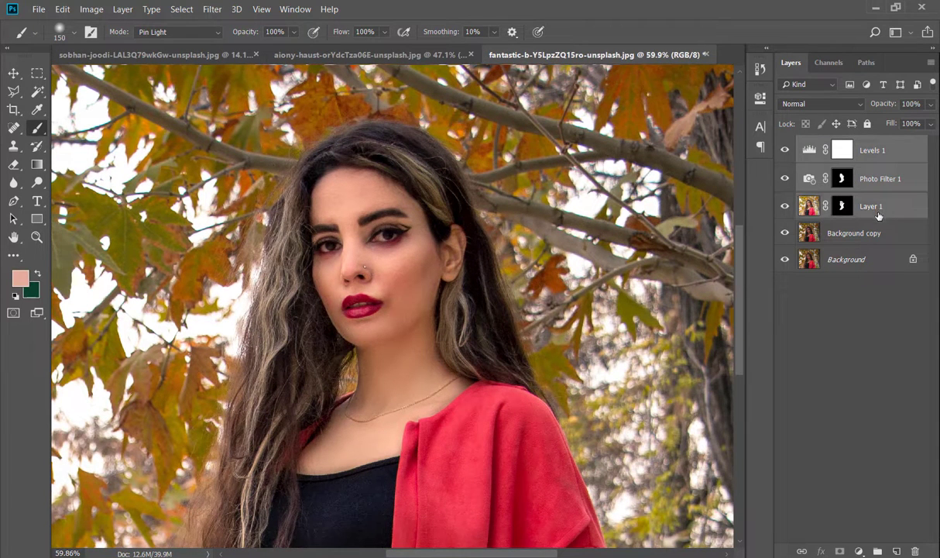
pyautogui.hotkey('ctrl', 'g')
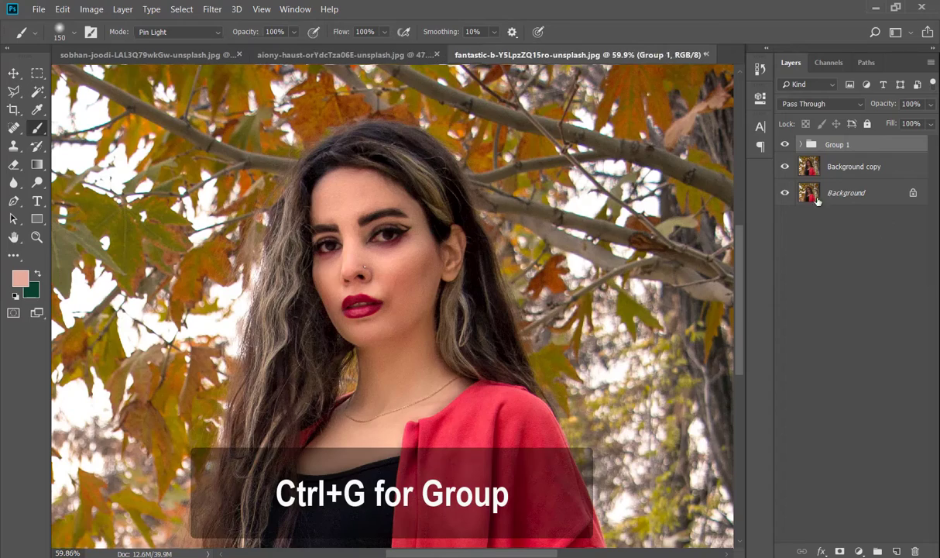
# Toggle Group 1's visibility twice to compare the portrait before and after adjustments
pyautogui.click(784, 145)
pyautogui.click(784, 146)
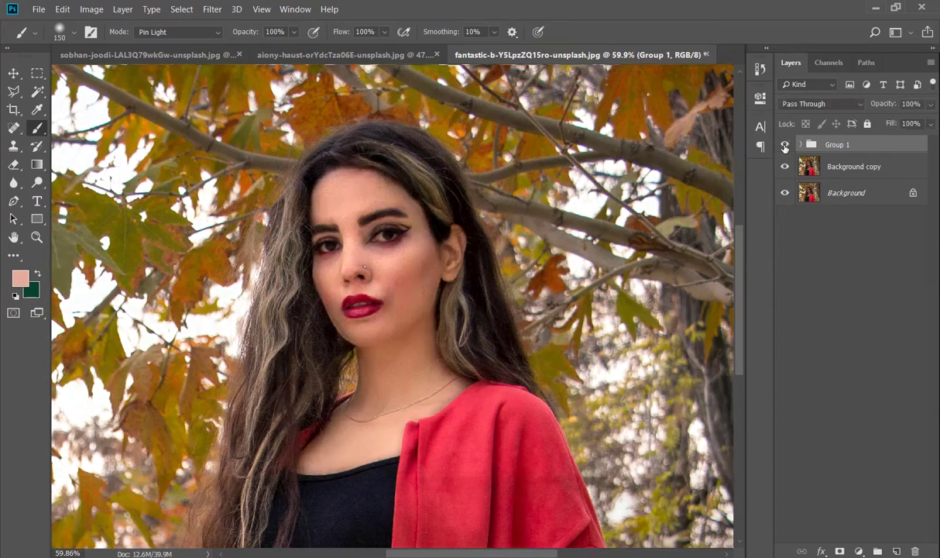
pyautogui.click(785, 146)
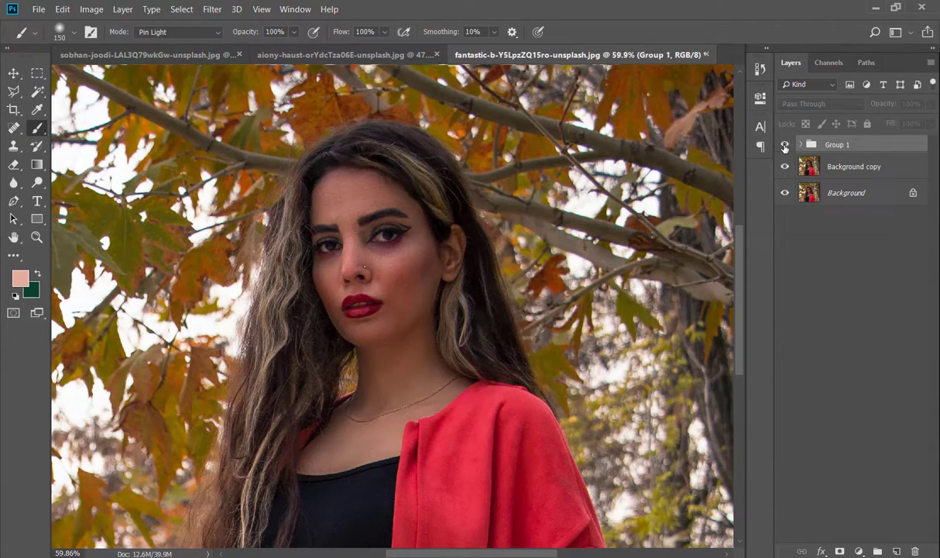
pyautogui.click(784, 146)
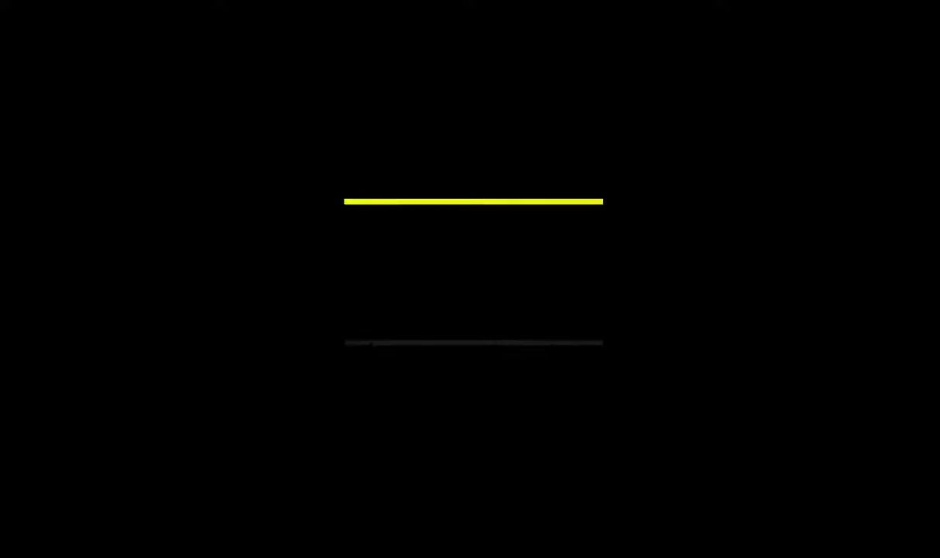